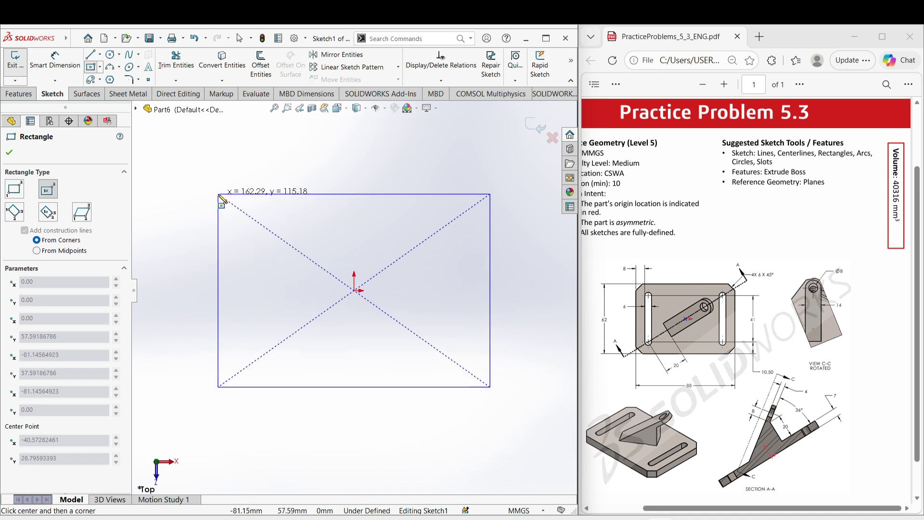
Complete a center rectangle about the origin and dimension its width to 88 mm
left_click(190, 207)
right_click_drag(306, 451, 320, 371)
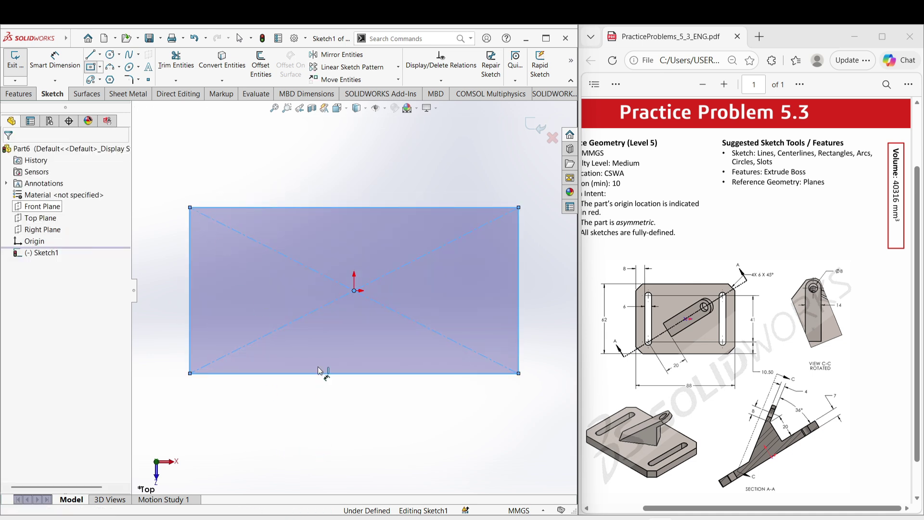
left_click(319, 373)
left_click(339, 434)
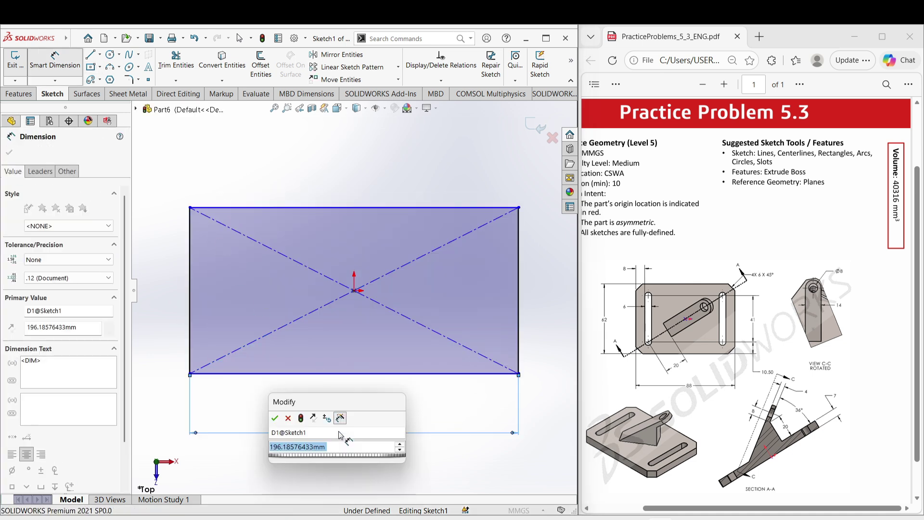
type("88")
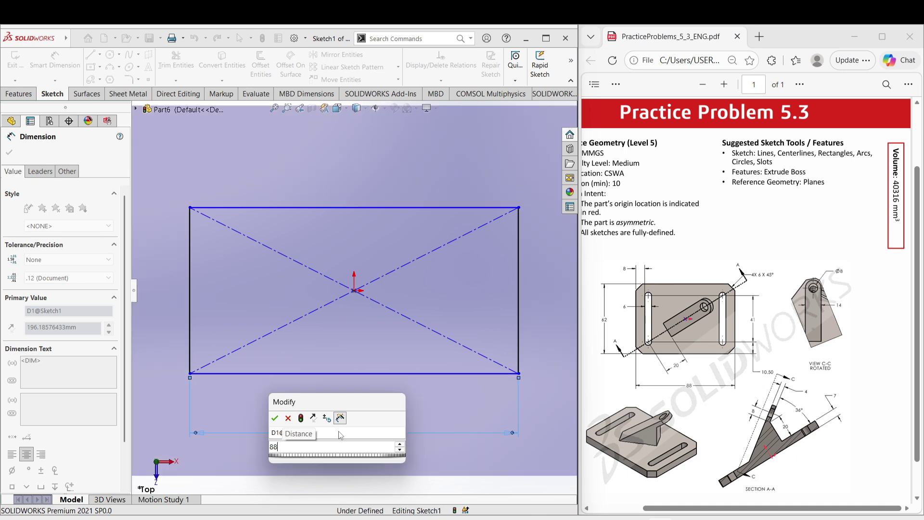
key("Return")
Dimension the rectangle's height to 62 mm and finish dimensioning
left_click(517, 333)
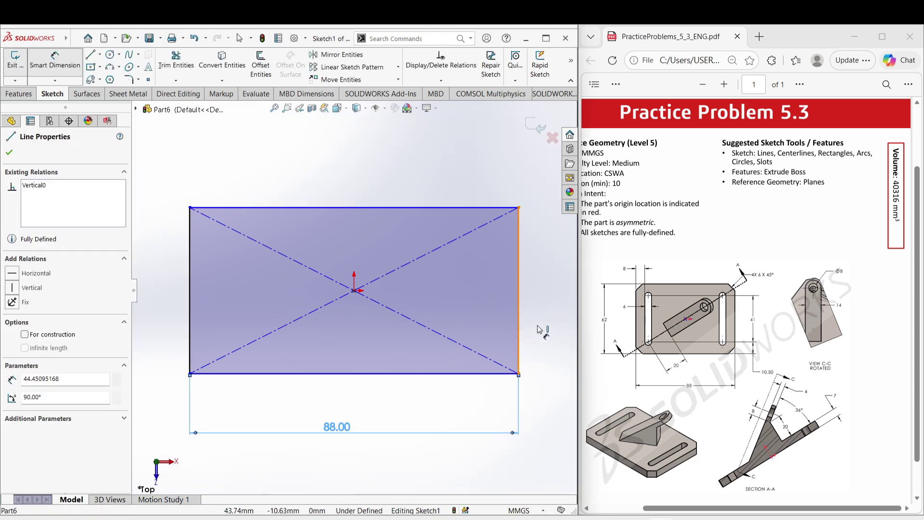
left_click(544, 320)
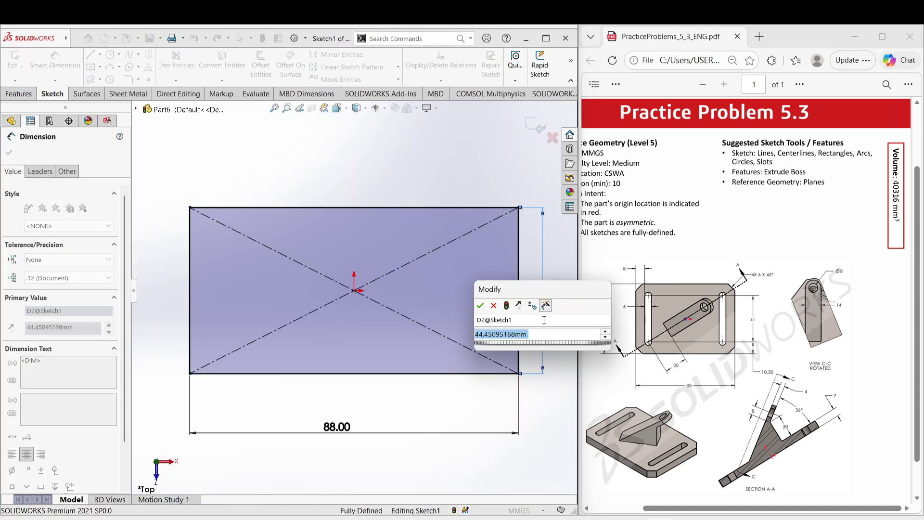
type("62")
key("Return")
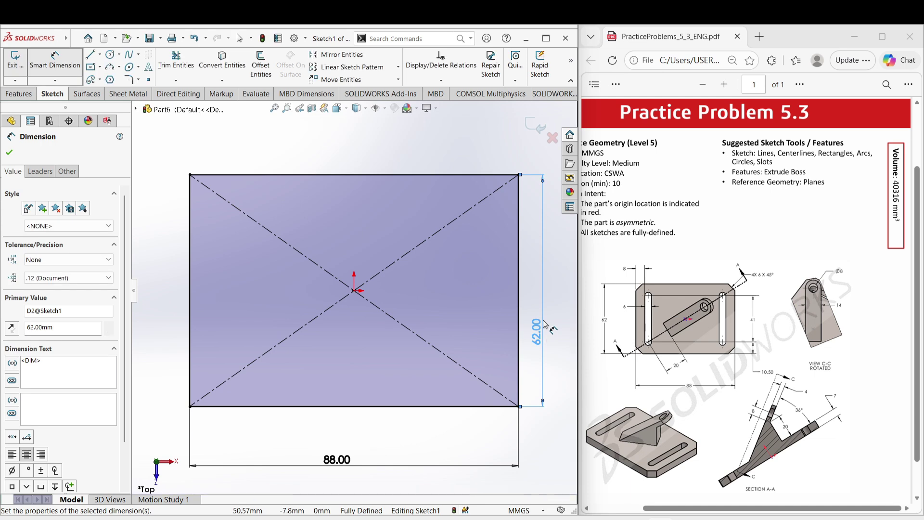
key("f")
left_click(484, 284)
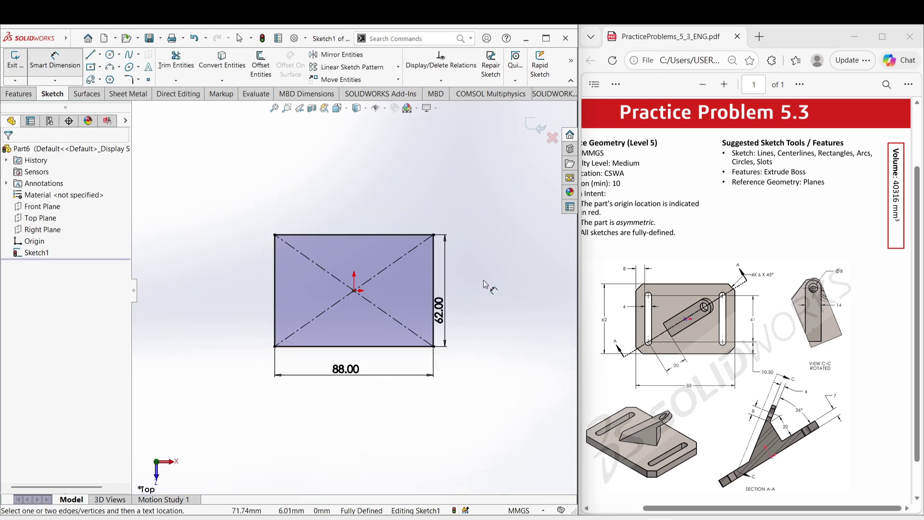
right_click(483, 285)
left_click(511, 314)
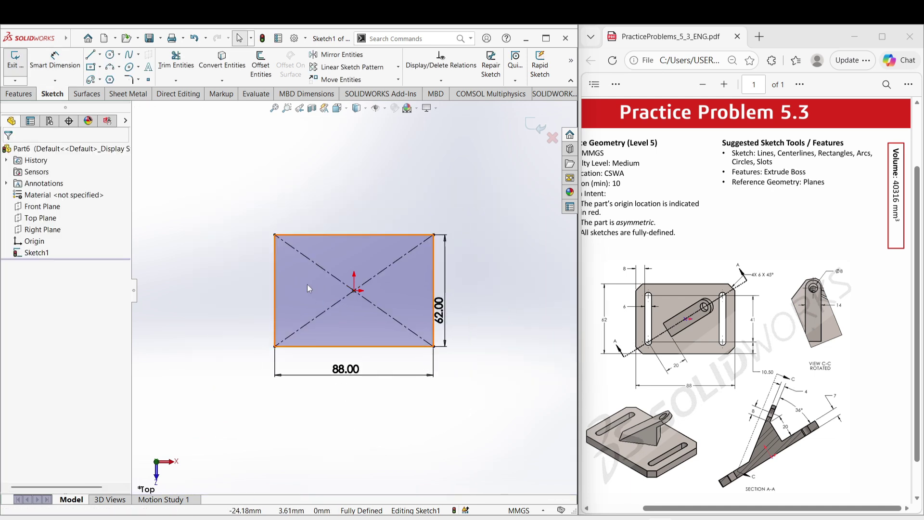
Sketch a vertical straight slot about 31 mm between arc centers and 7 mm wide, inside the rectangle near its left edge
scroll(286, 256, "down", 1)
right_click_drag(220, 257, 175, 228)
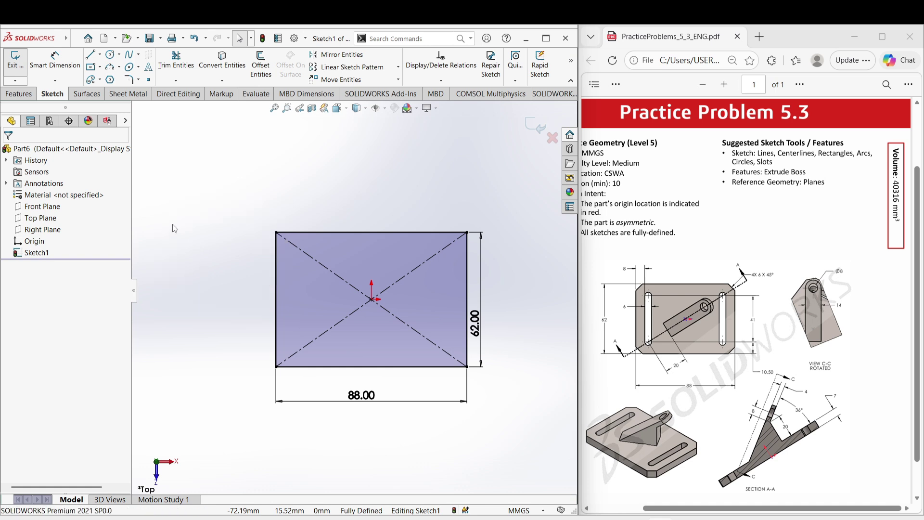
left_click(297, 264)
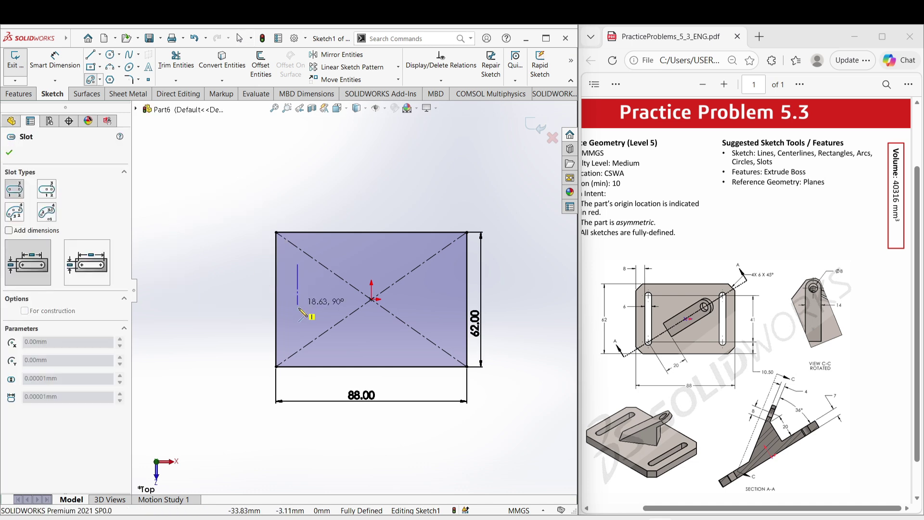
left_click(298, 332)
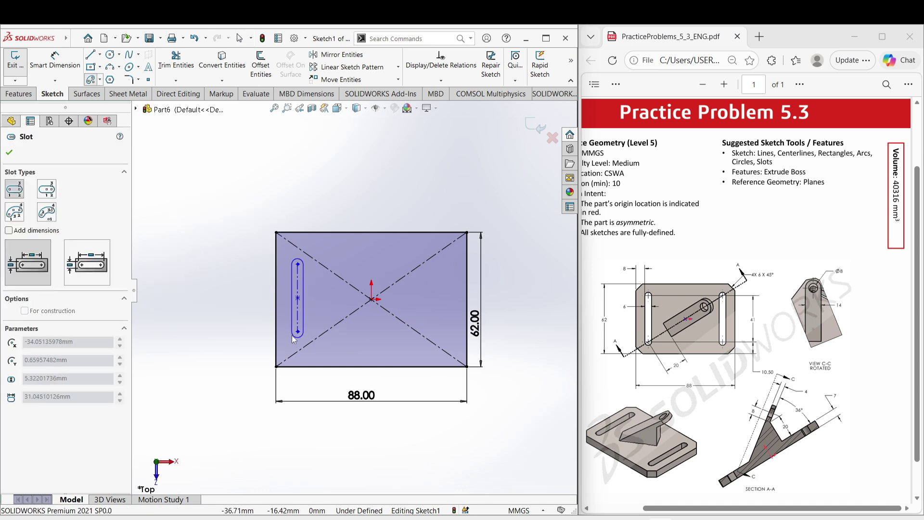
left_click(290, 336)
key("Escape")
left_click(349, 336)
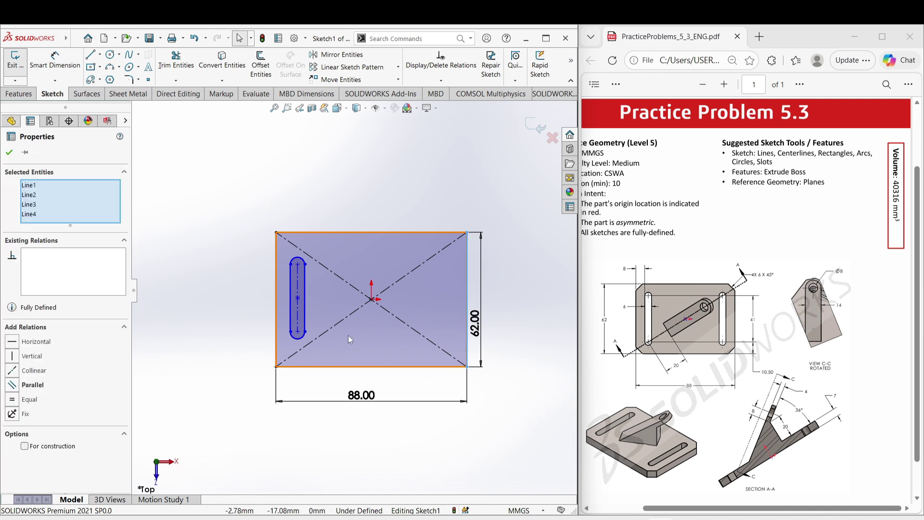
Draw a vertical line from the origin up past the rectangle's top edge and convert it to construction geometry
key("l")
left_click(371, 299)
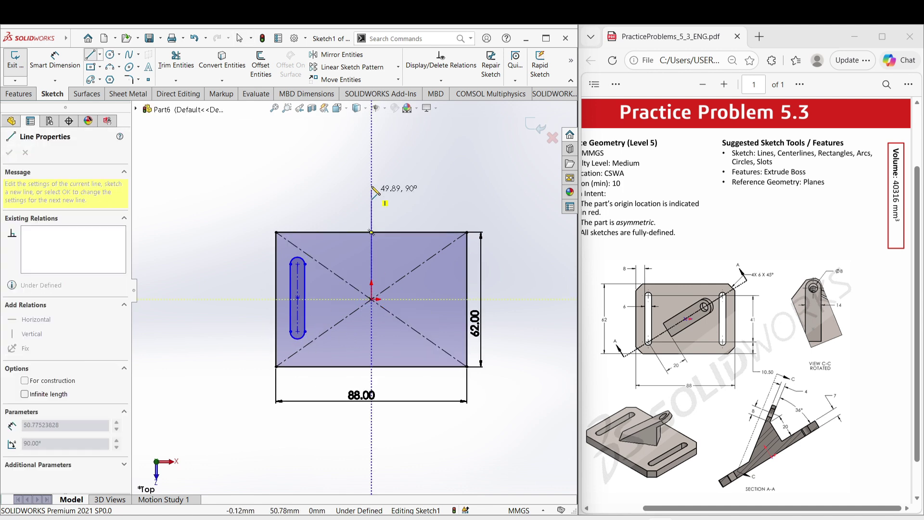
right_click(385, 185)
left_click(410, 191)
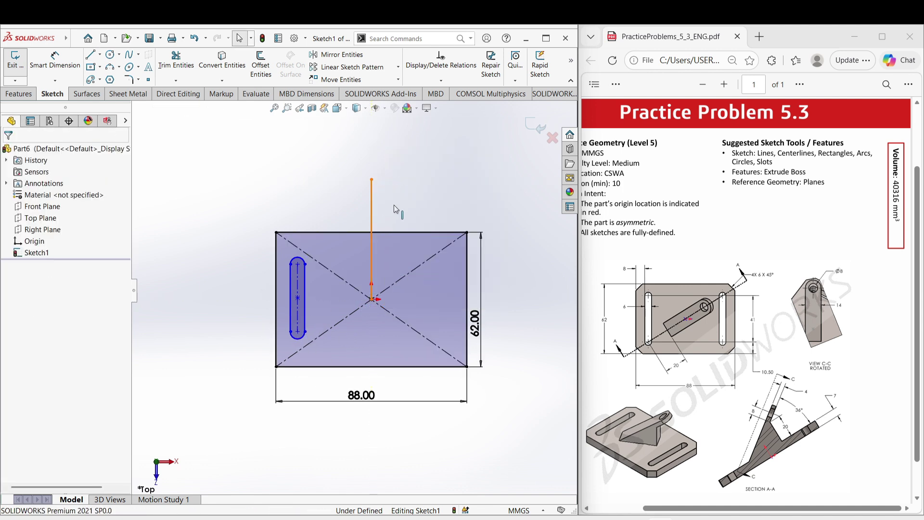
left_click(371, 207)
left_click(414, 192)
left_click(252, 220)
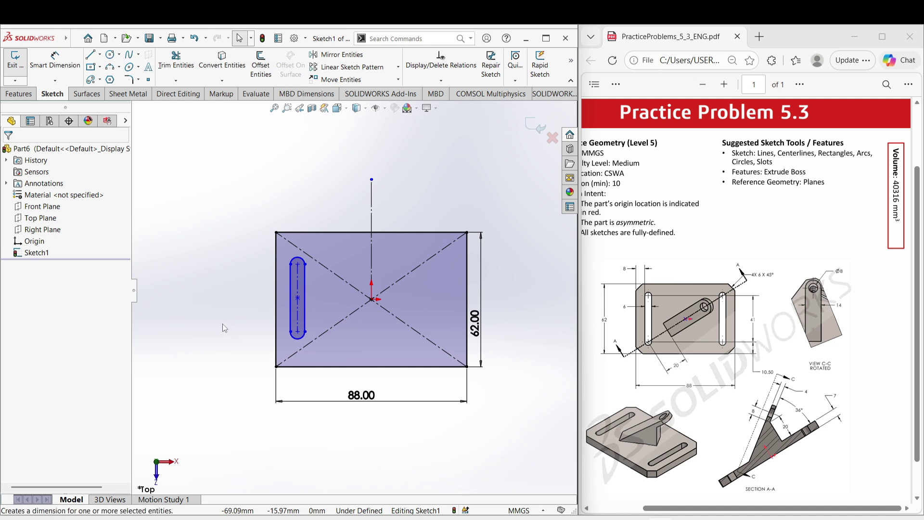
Dimension the slot's center-to-center length to 41 mm
key("d")
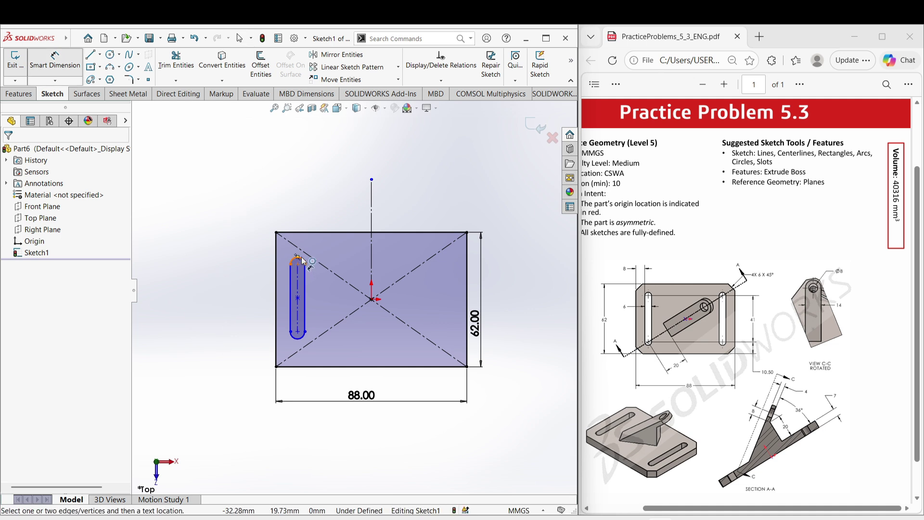
left_click(299, 312)
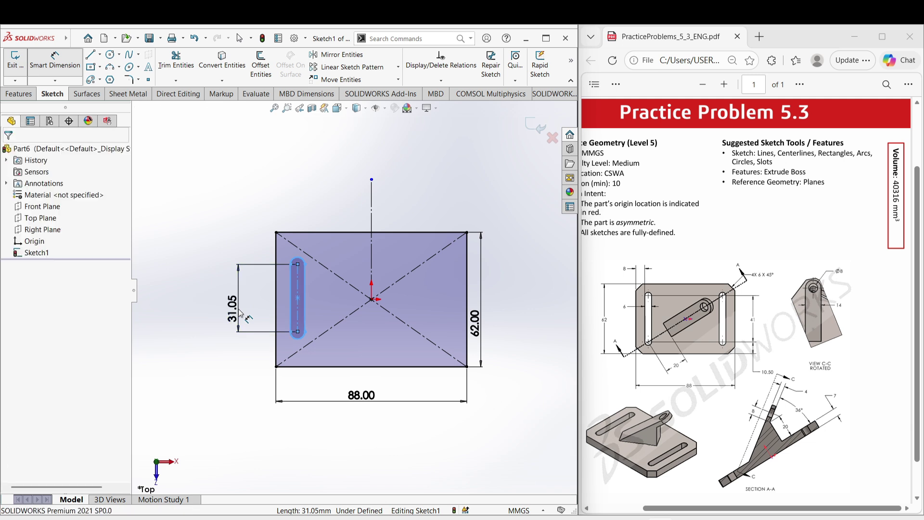
left_click(231, 311)
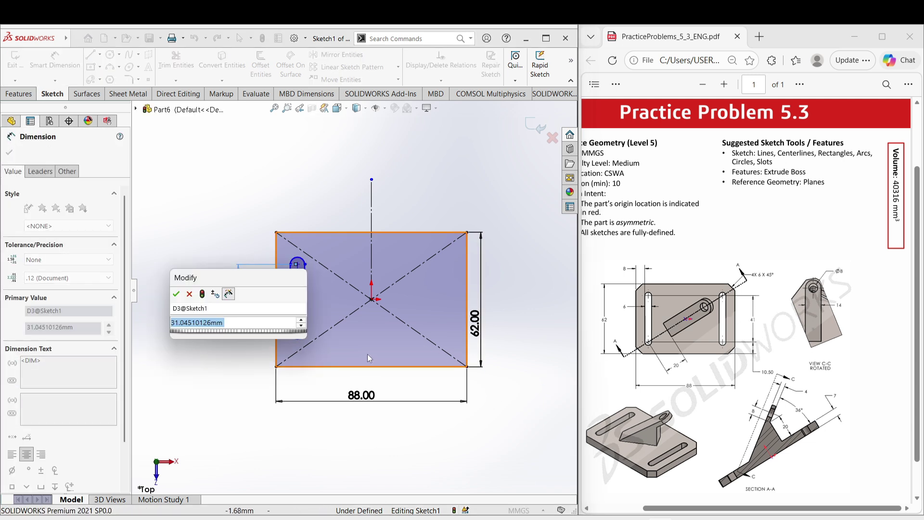
type("41")
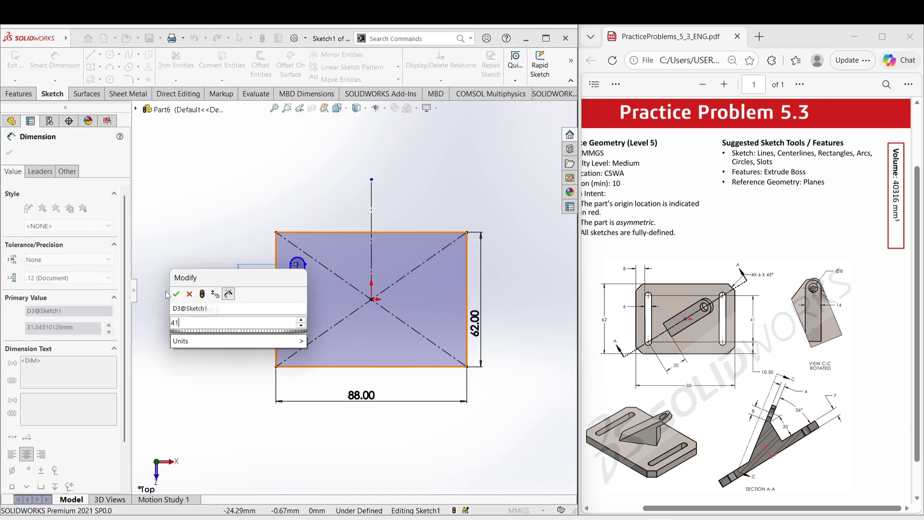
left_click(176, 294)
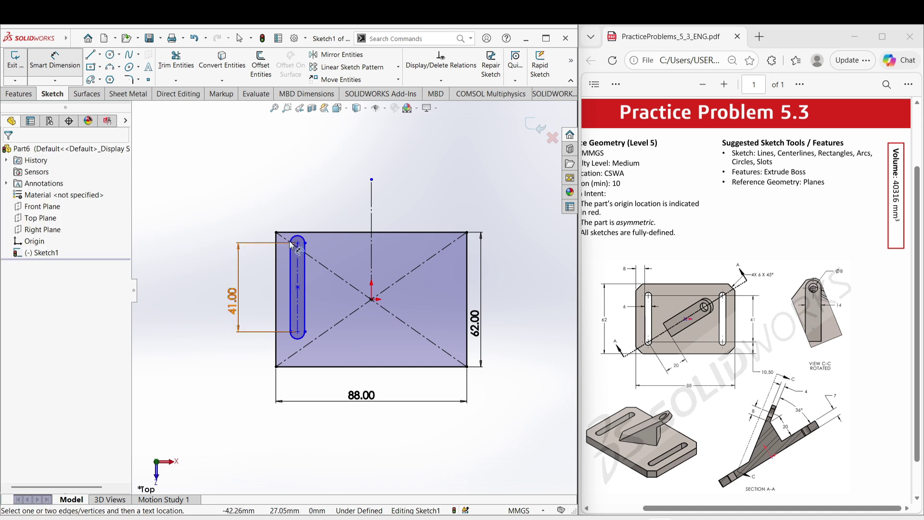
Dimension the slot's width between its two straight sides to 6 mm
left_click(291, 291)
left_click(305, 296)
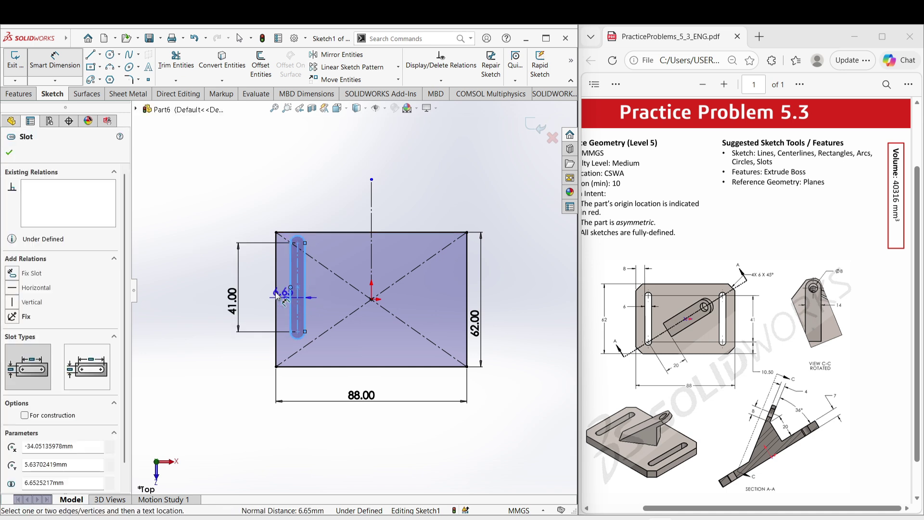
left_click(241, 179)
type("6")
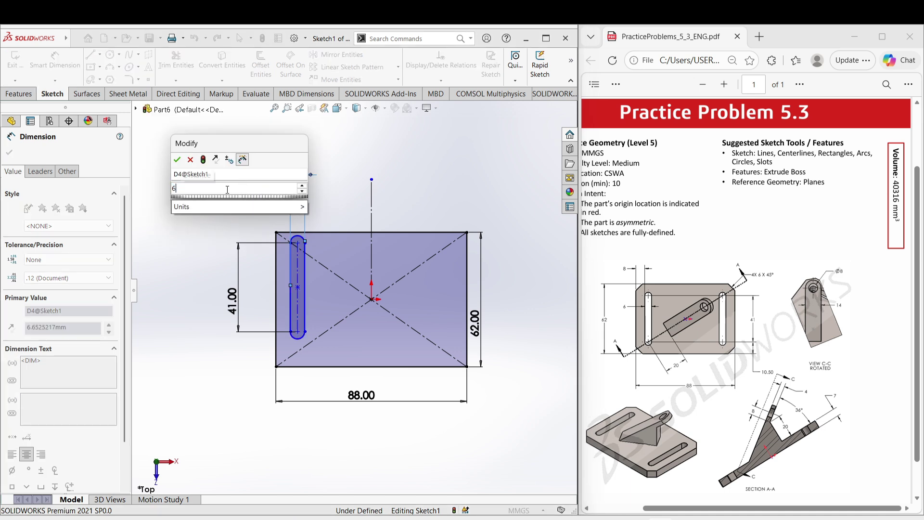
left_click(177, 159)
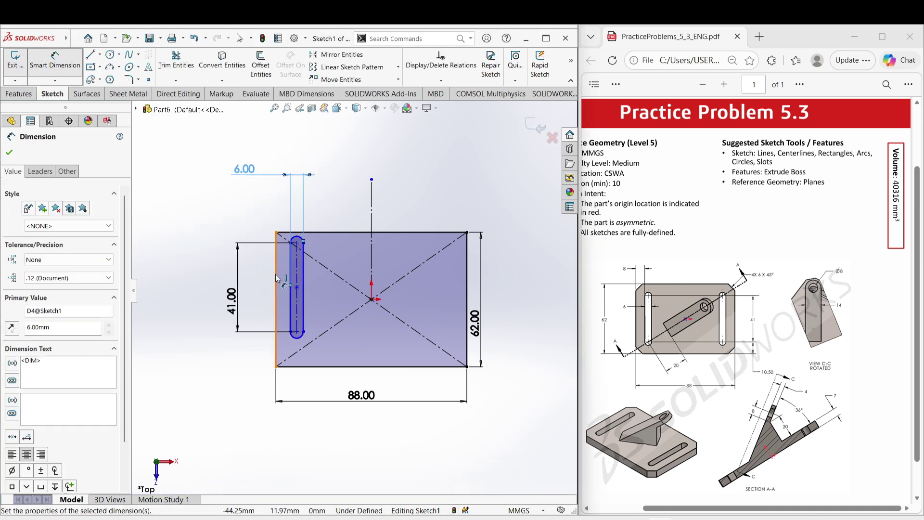
Dimension the distance from the rectangle's left edge to the slot's left side to 8 mm
left_click(293, 317)
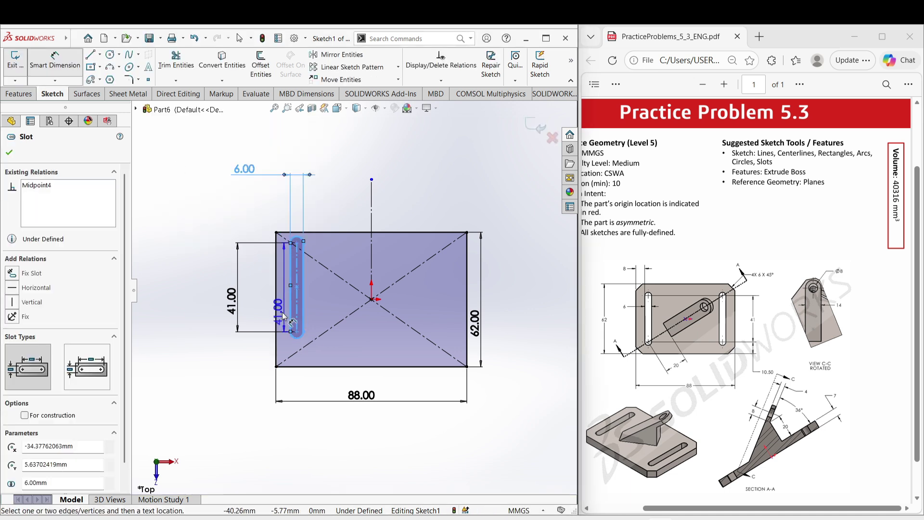
left_click(276, 313)
left_click(199, 219)
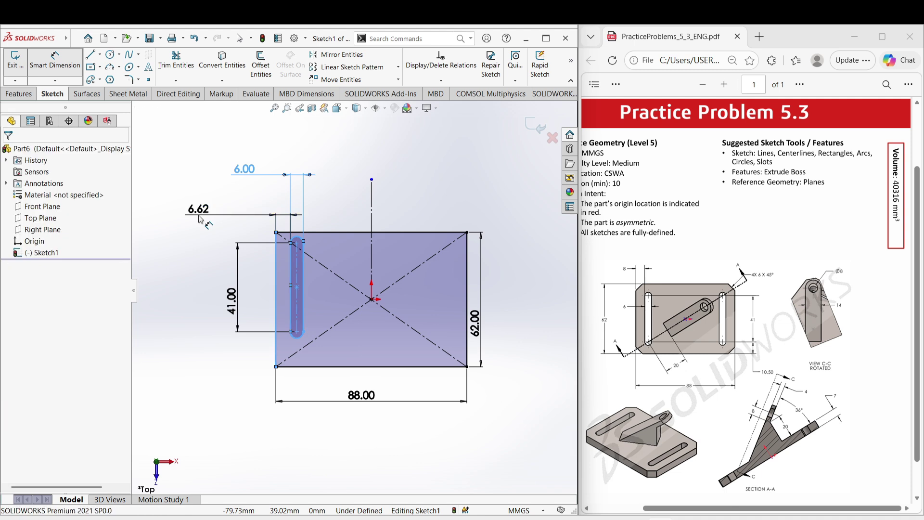
type("8")
left_click(137, 201)
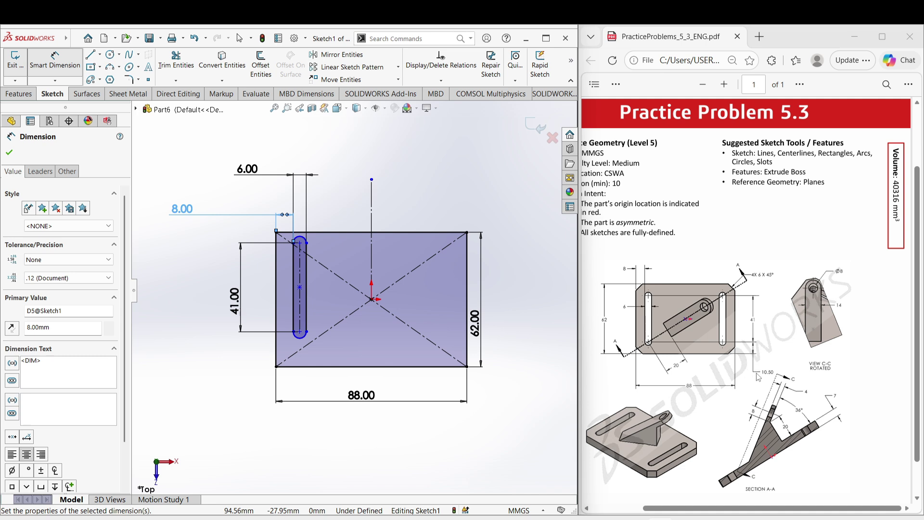
Dimension the distance from the slot's lower arc center to the rectangle's bottom edge to 10.5 mm and finish dimensioning
left_click(298, 338)
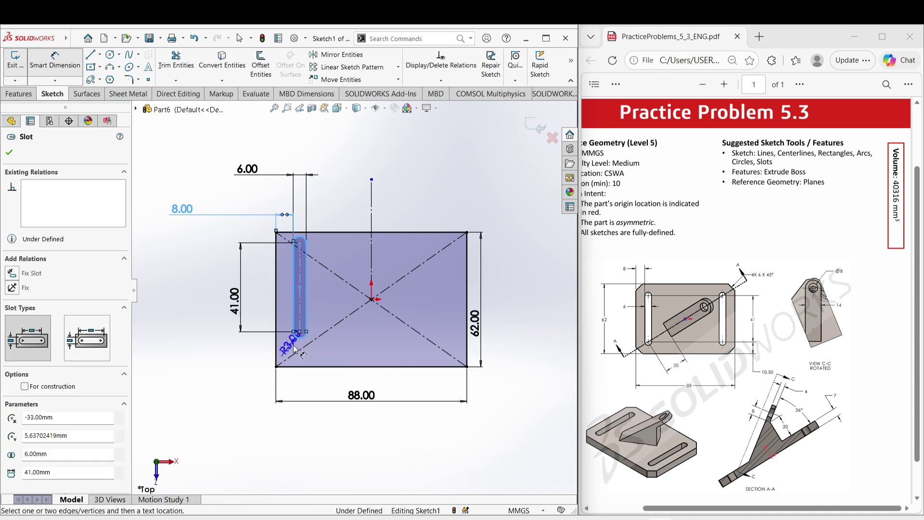
left_click(295, 367)
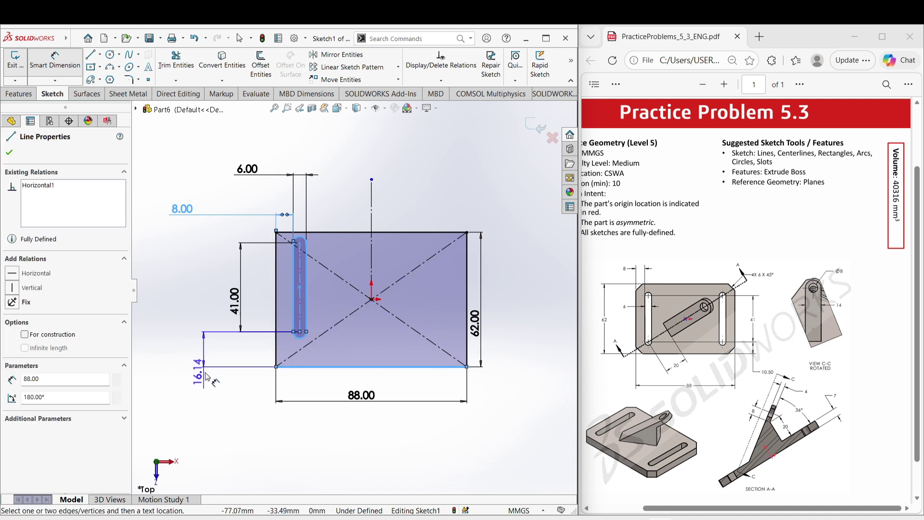
left_click(206, 377)
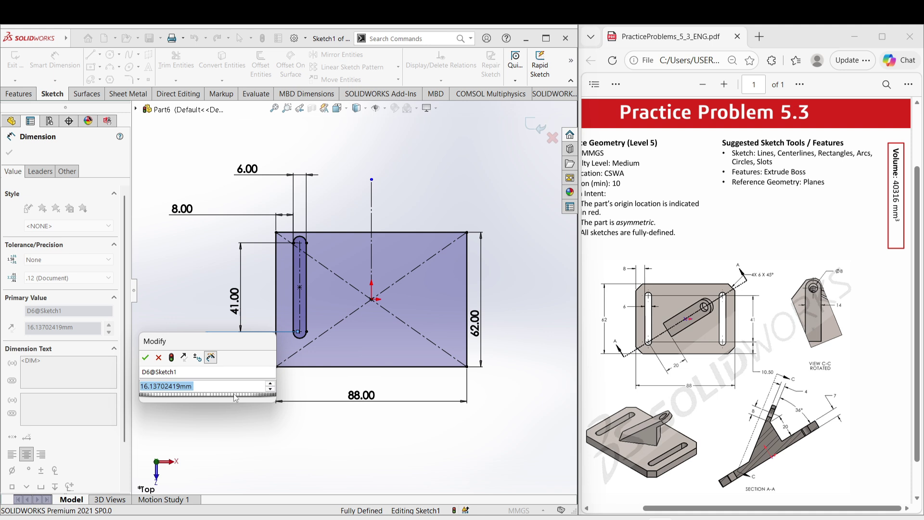
type("10")
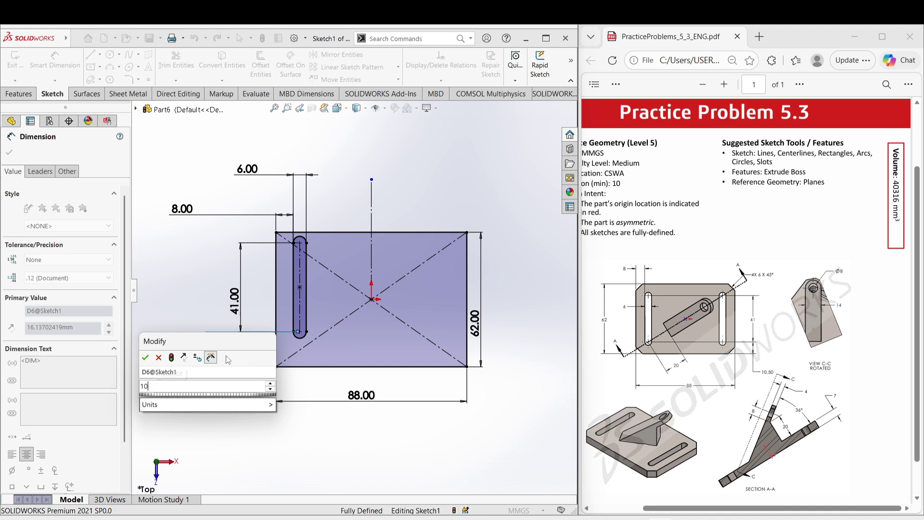
type(".5")
key("Return")
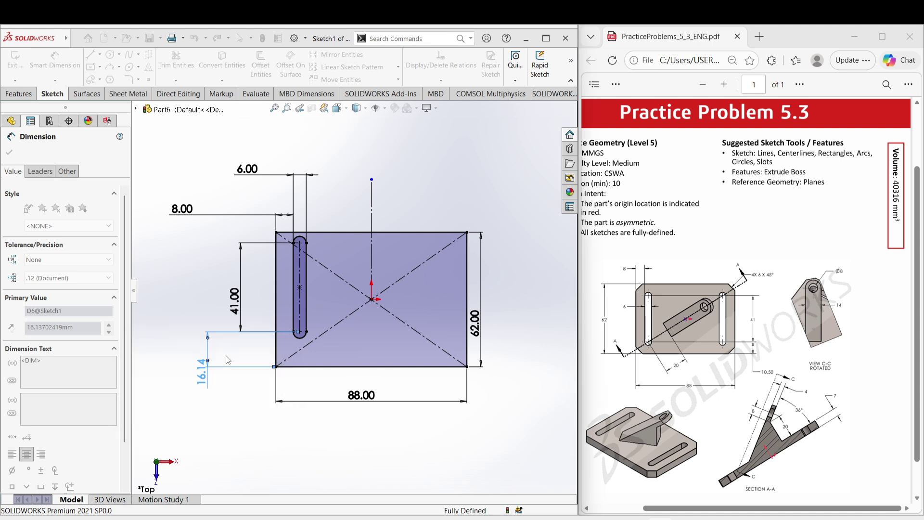
key("Escape")
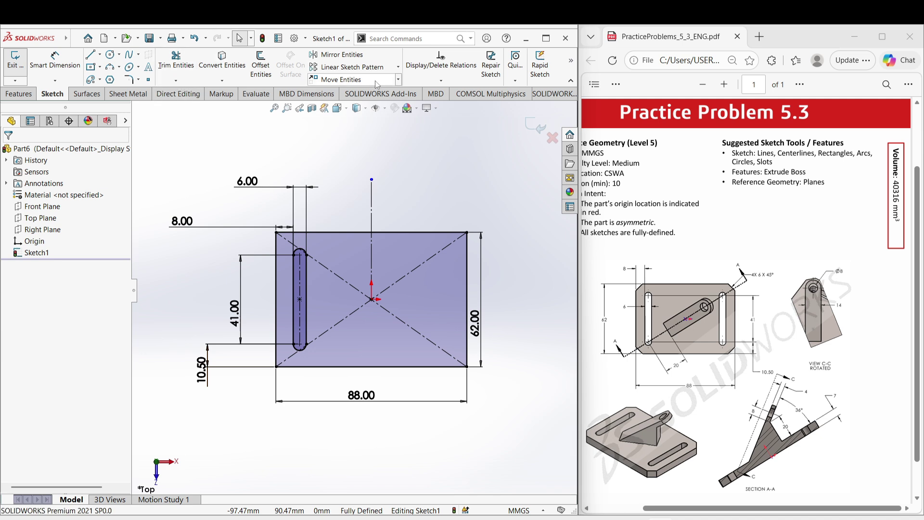
Mirror the slot about the vertical centerline to the other side of the rectangle
left_click(337, 55)
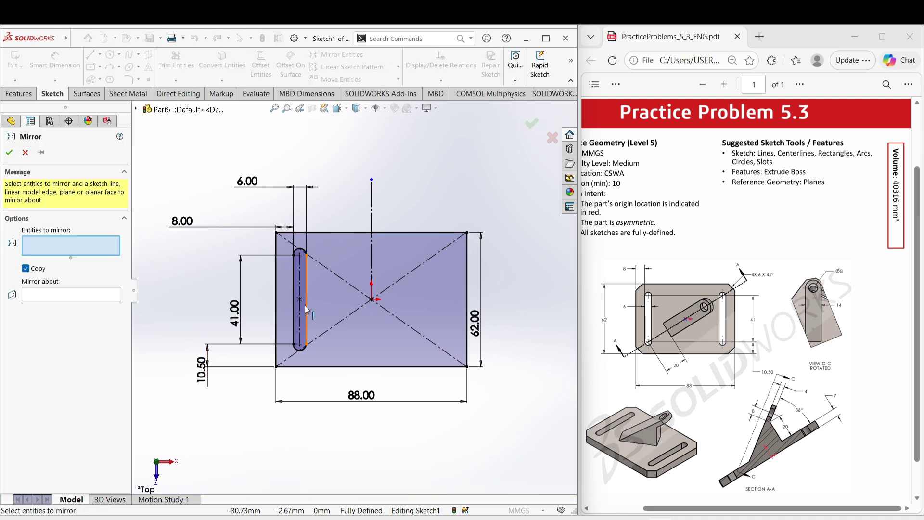
left_click(303, 313)
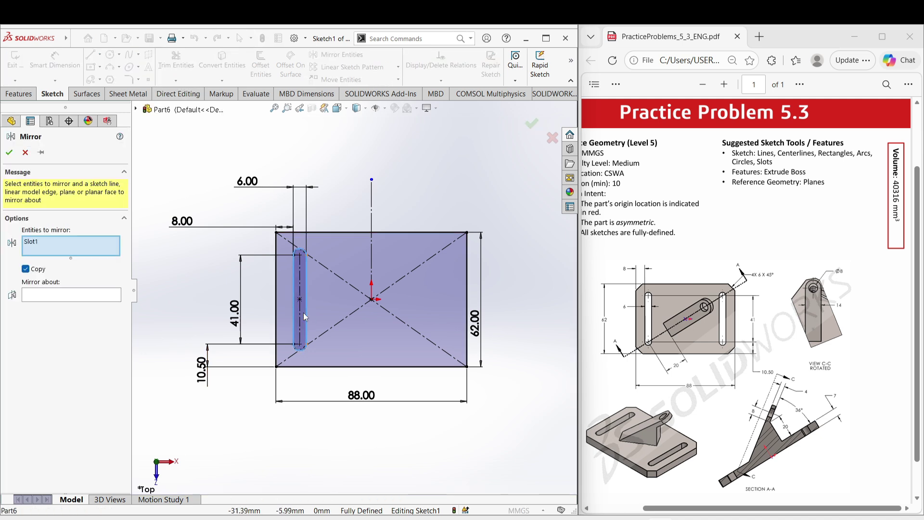
left_click(88, 298)
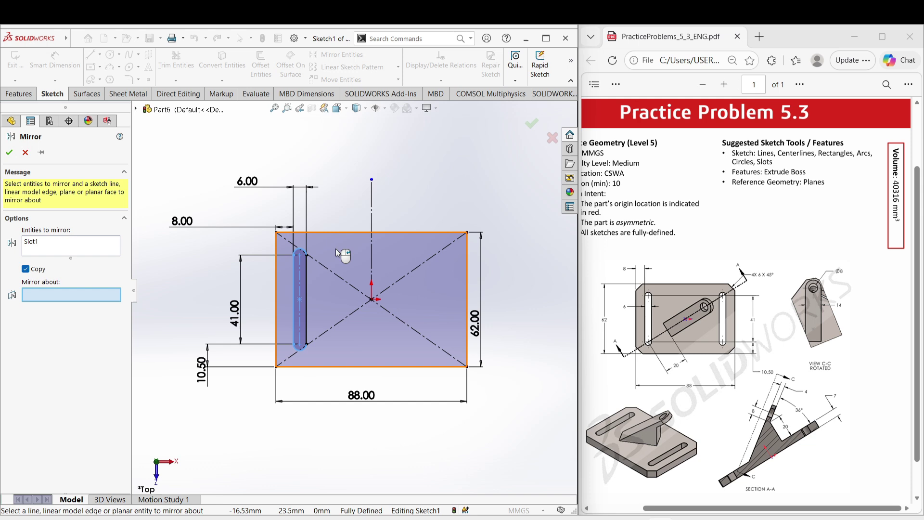
left_click(371, 245)
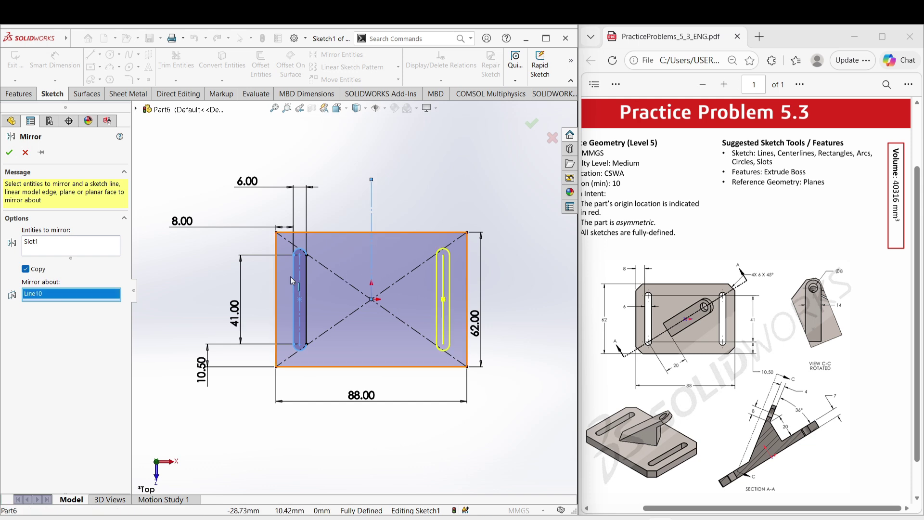
left_click(9, 153)
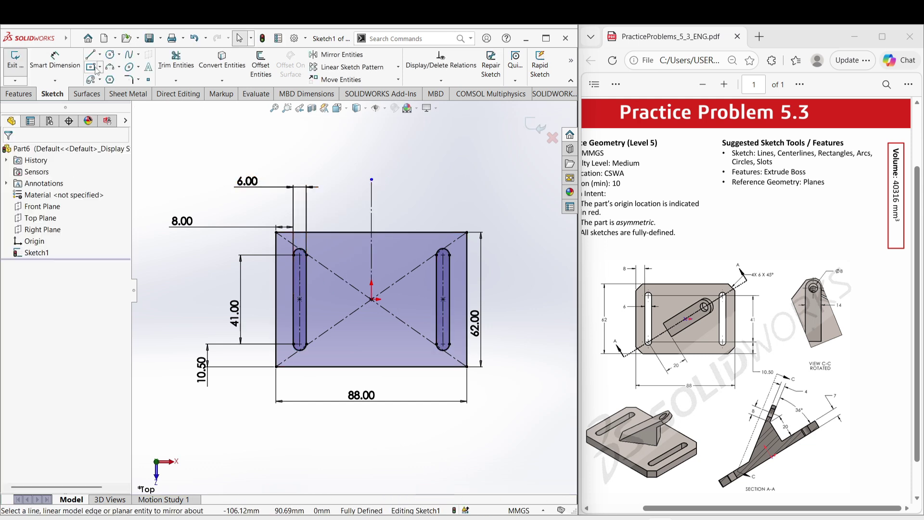
Chamfer all four corners of the rectangle using Angle-distance, with 6 mm distance and 45° angle
left_click(138, 79)
left_click(145, 104)
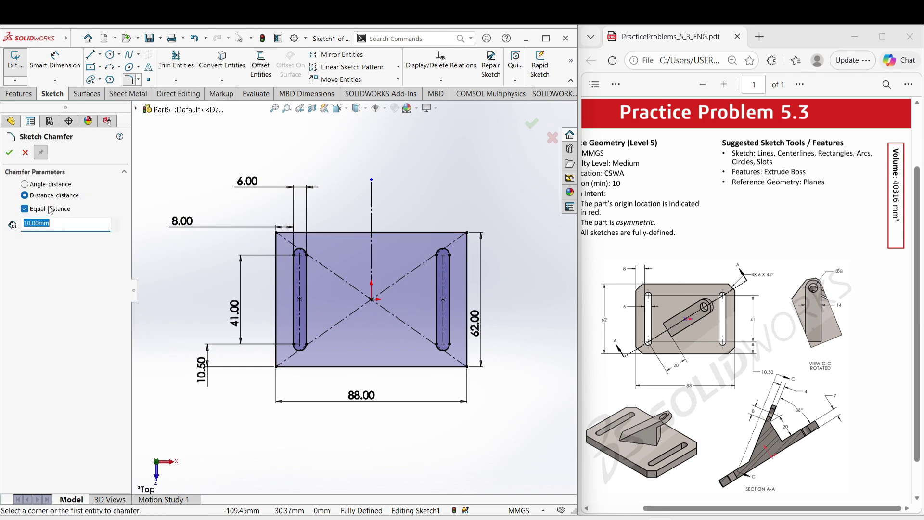
left_click(43, 185)
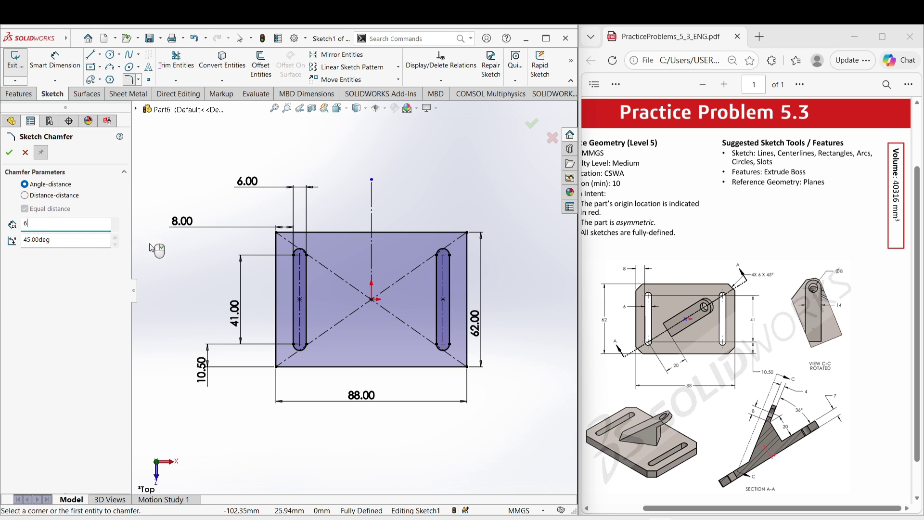
left_click(284, 233)
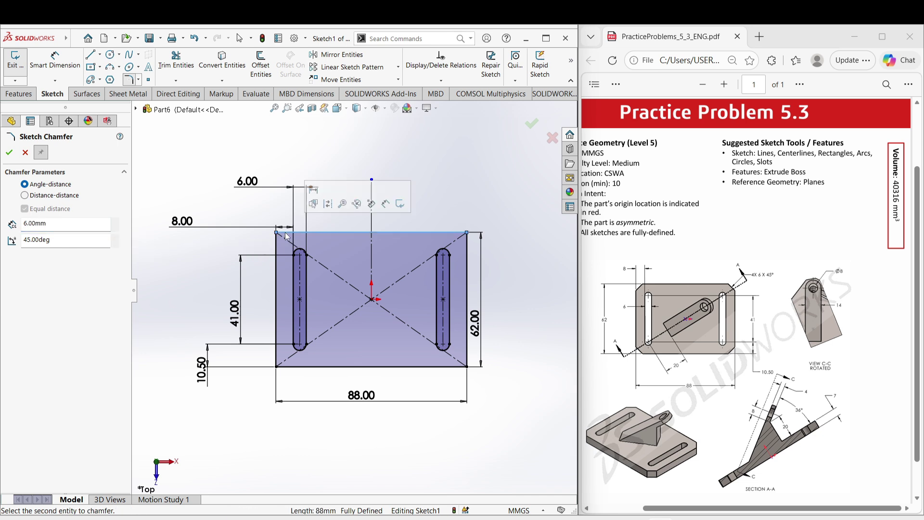
left_click(279, 245)
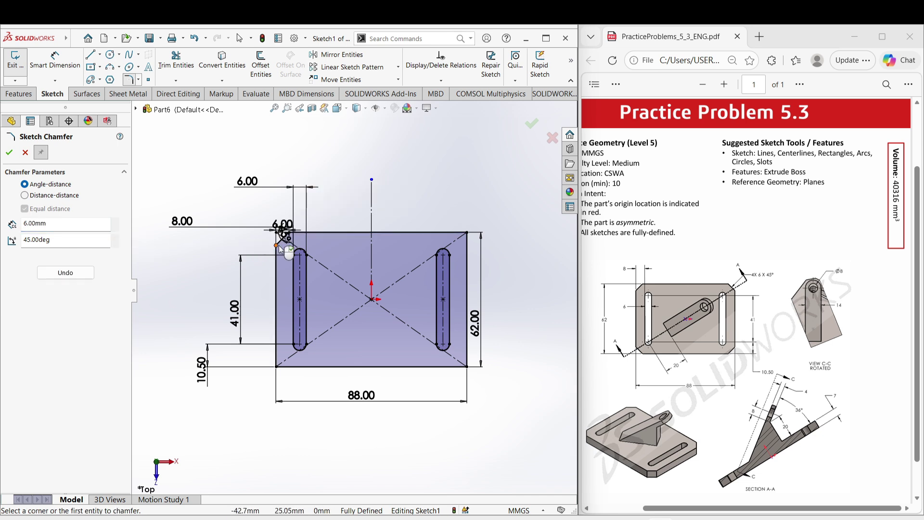
left_click(455, 234)
left_click(466, 250)
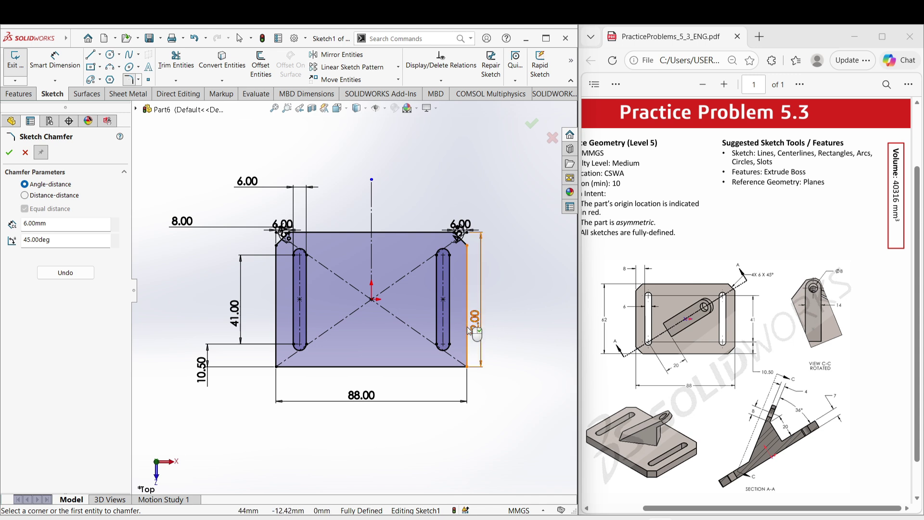
left_click(463, 367)
left_click(466, 358)
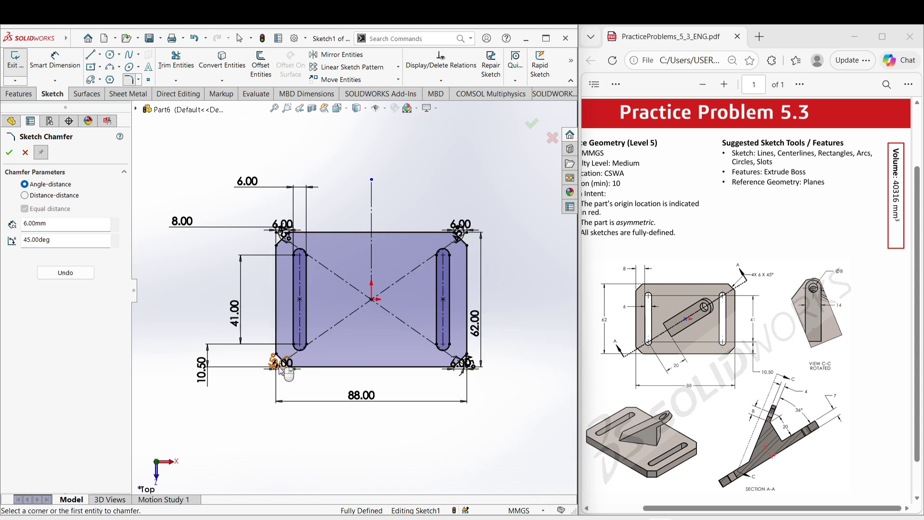
left_click(10, 153)
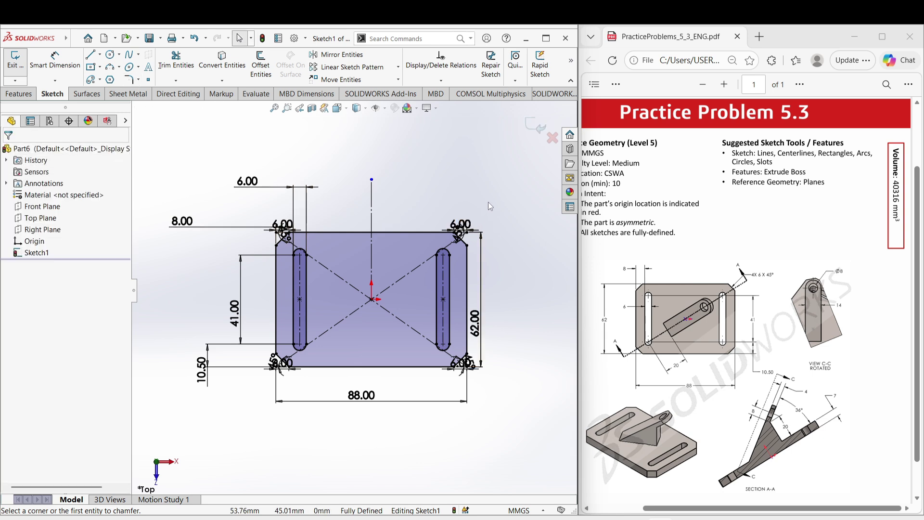
Extrude the base plate sketch as a blind boss with a depth of 7 mm
left_click(18, 94)
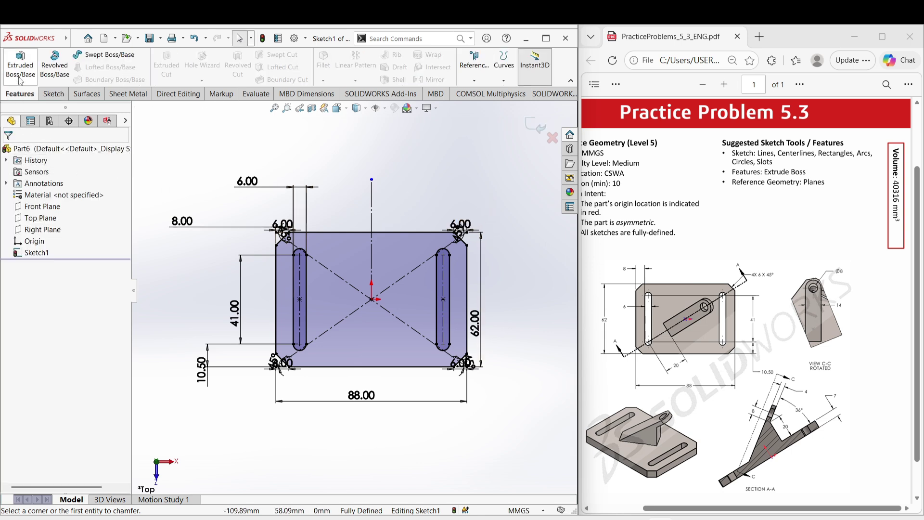
left_click(19, 65)
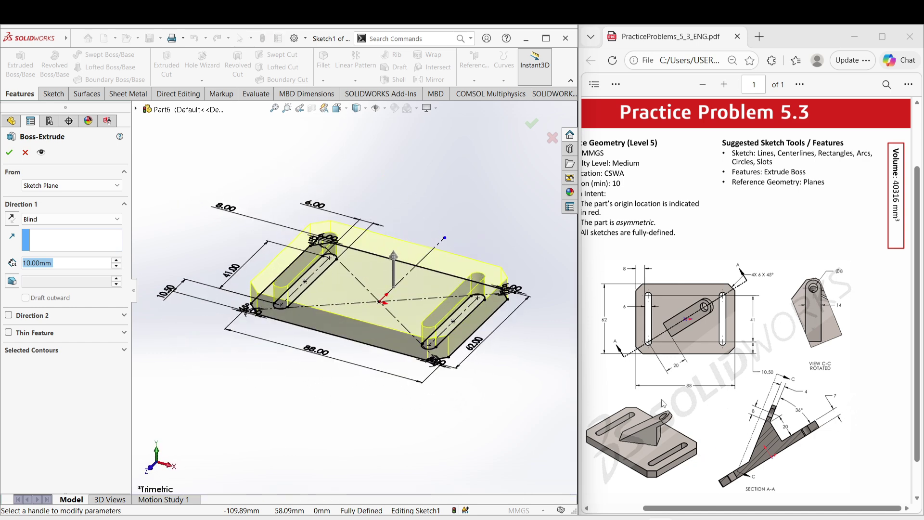
type("7")
key("Return")
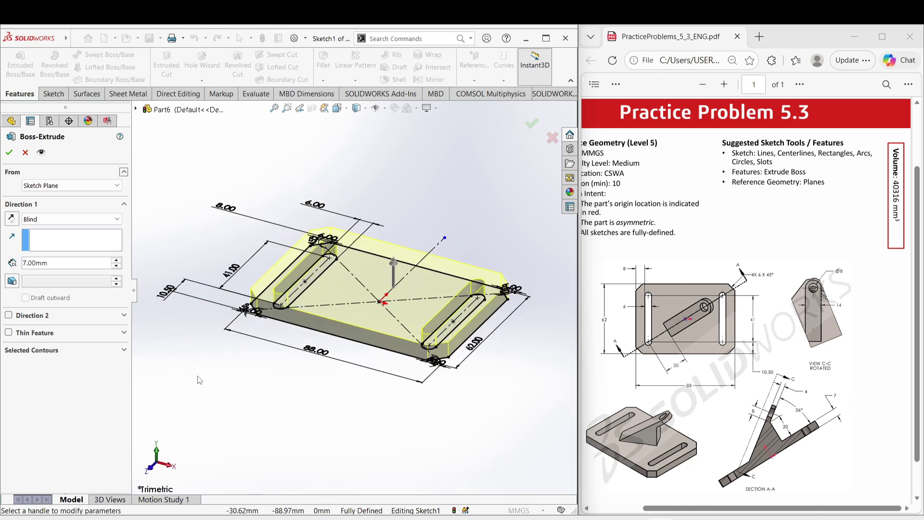
left_click(10, 153)
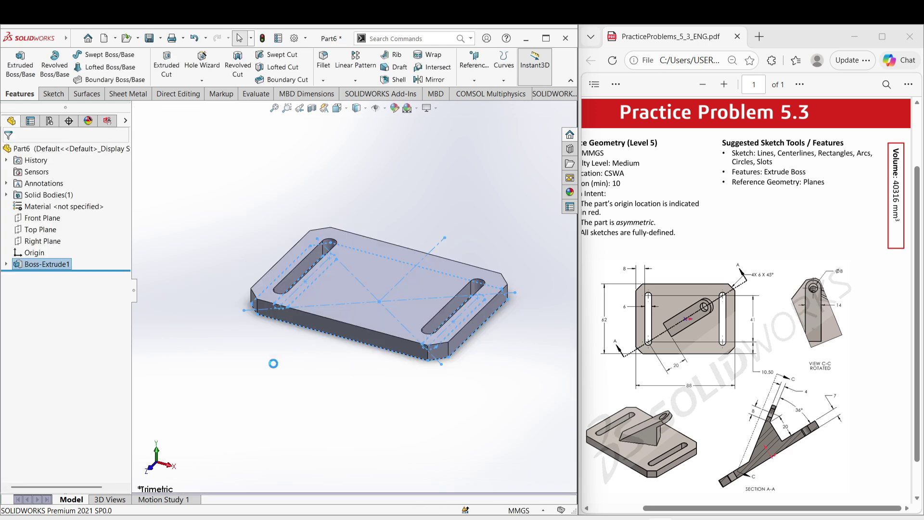
Sketch a midpoint line on the plate's top face, centered on the origin and ending at the right slot's upper arc center
middle_click_drag(308, 357, 322, 383)
left_click(369, 263)
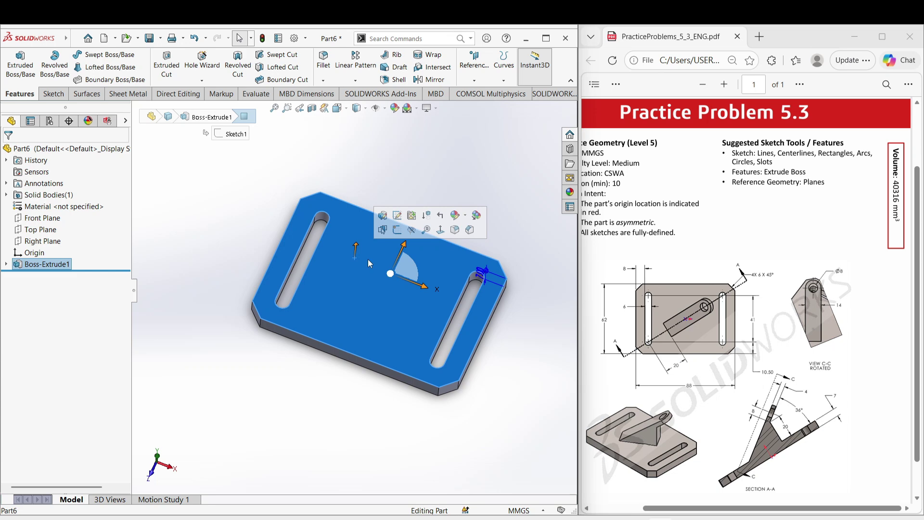
left_click(398, 230)
left_click(357, 345)
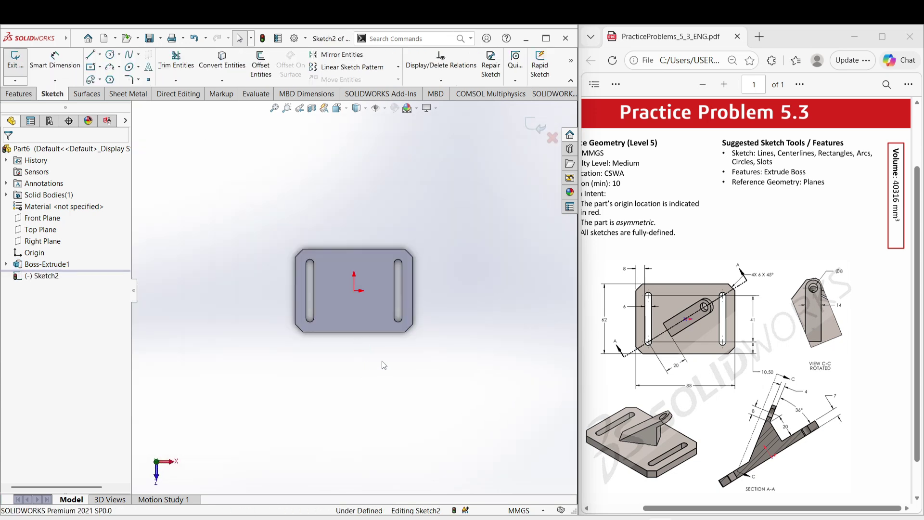
right_click_drag(383, 364, 309, 320)
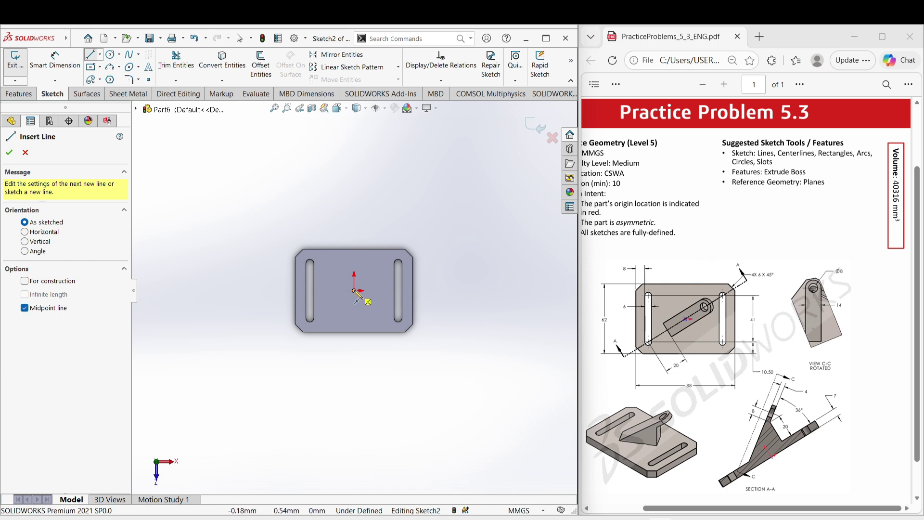
left_click(354, 290)
scroll(407, 260, "down", 3)
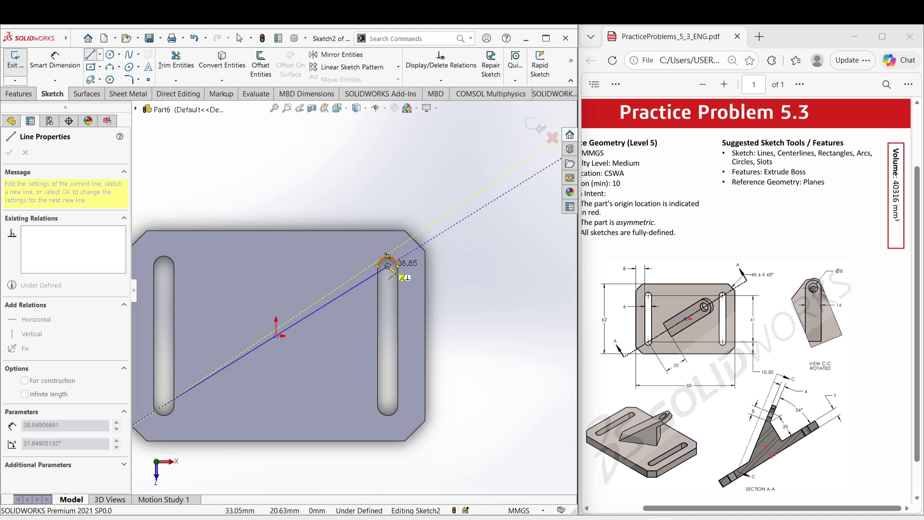
left_click(388, 265)
right_click(460, 249)
left_click(488, 291)
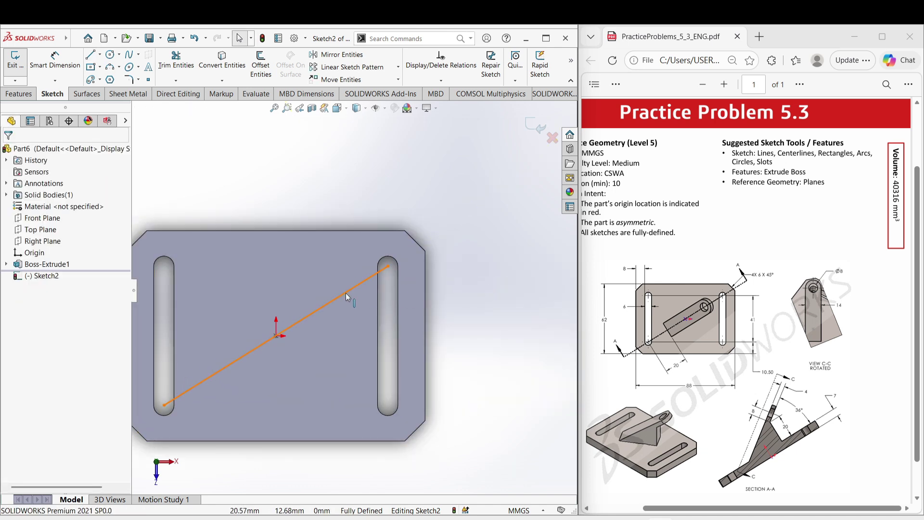
Convert the diagonal line between the two slots into construction geometry
left_click(346, 293)
left_click(387, 268)
key("Escape")
scroll(388, 330, "up", 3)
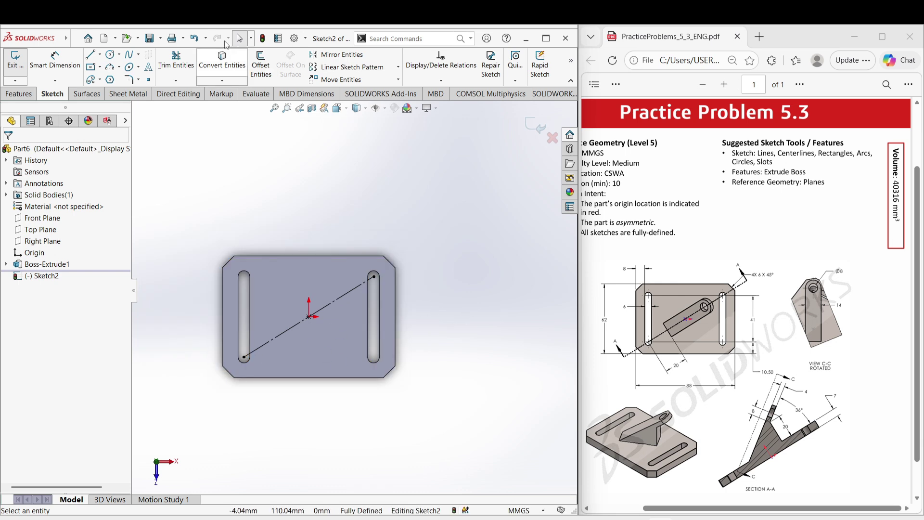
Exit the sketch and create a reference plane coincident with the diagonal construction line and perpendicular to the plate's top face
left_click(23, 95)
left_click(476, 81)
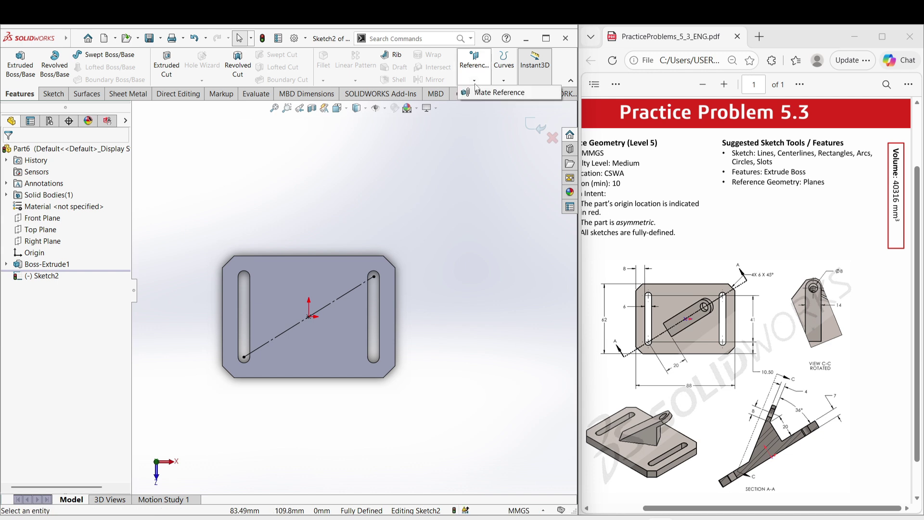
left_click(489, 184)
left_click(549, 139)
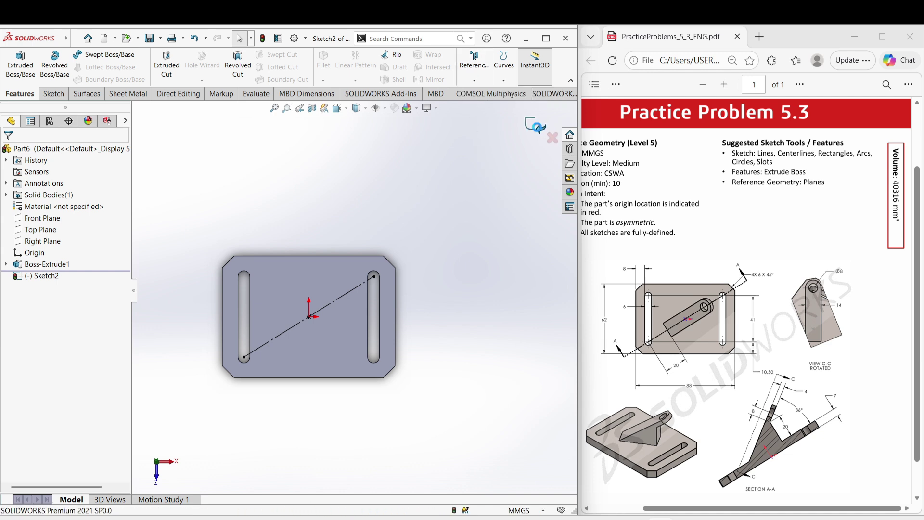
left_click(476, 81)
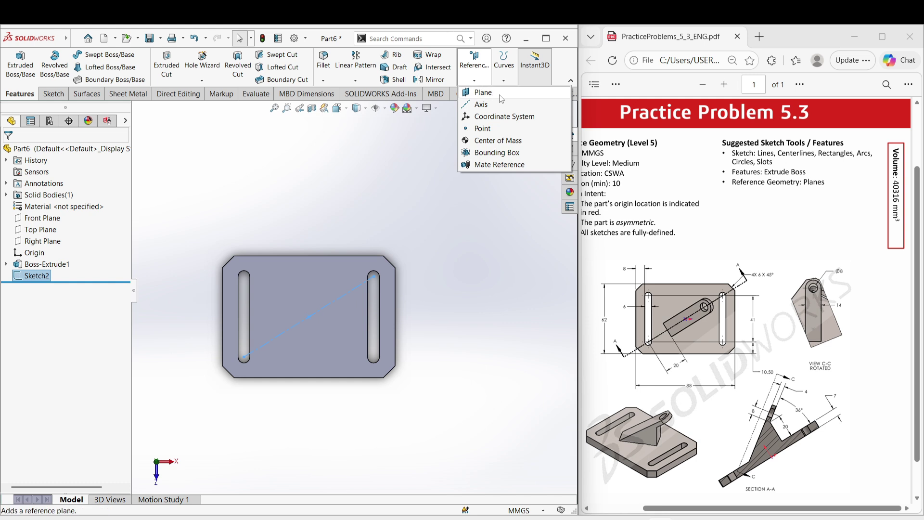
left_click(482, 91)
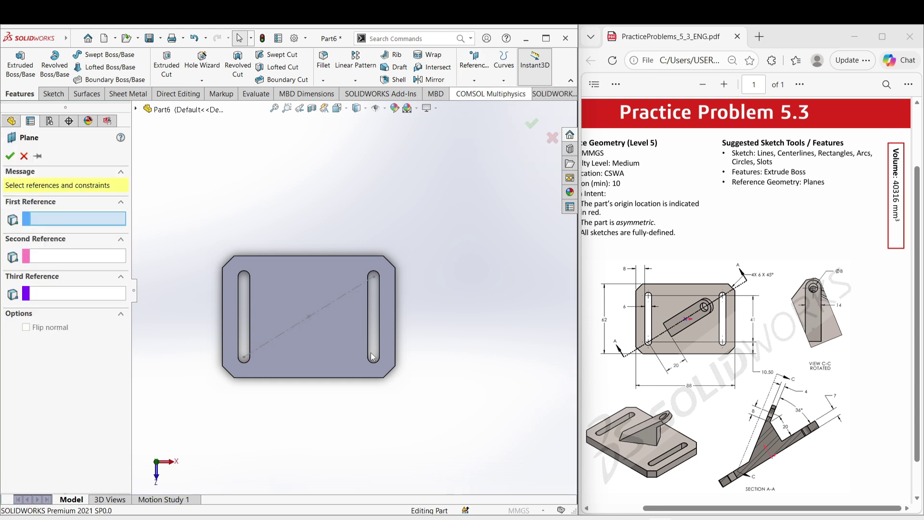
left_click(290, 329)
middle_click_drag(310, 358, 333, 324)
left_click(336, 330)
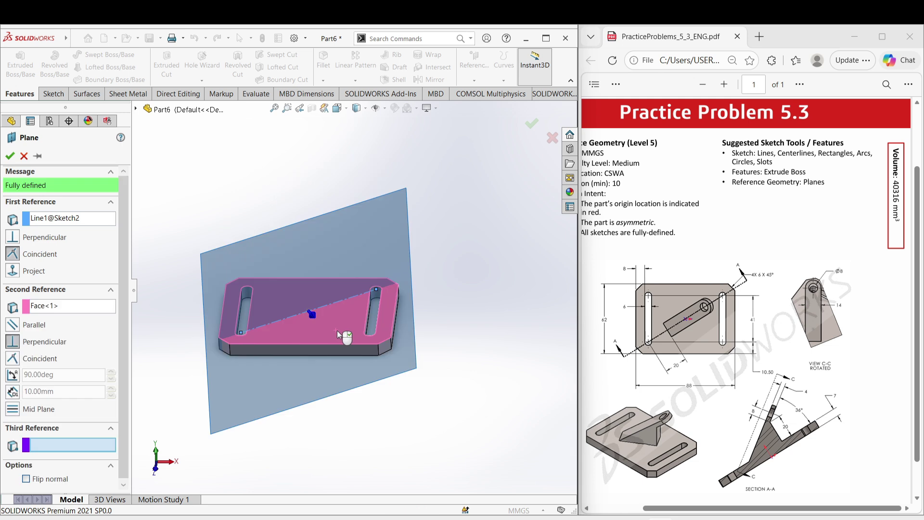
left_click(10, 155)
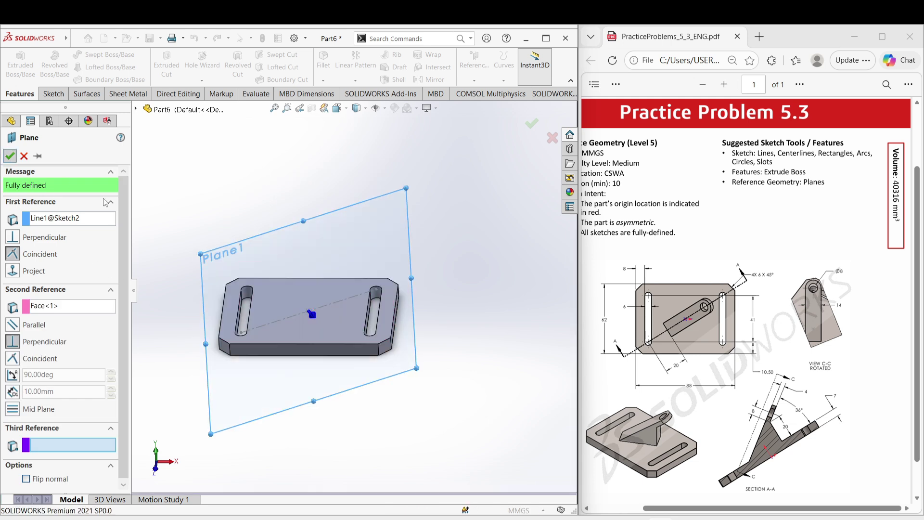
On the new plane, sketch a closed five-line sloped support profile on the plate's top, with a base about 47 mm and vertical side about 30 mm
left_click(372, 384)
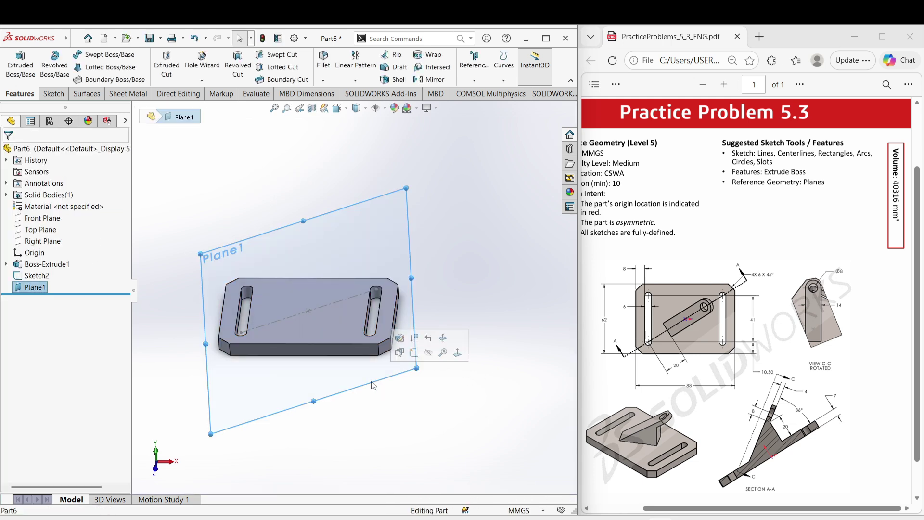
left_click(414, 352)
right_click_drag(388, 392, 354, 396)
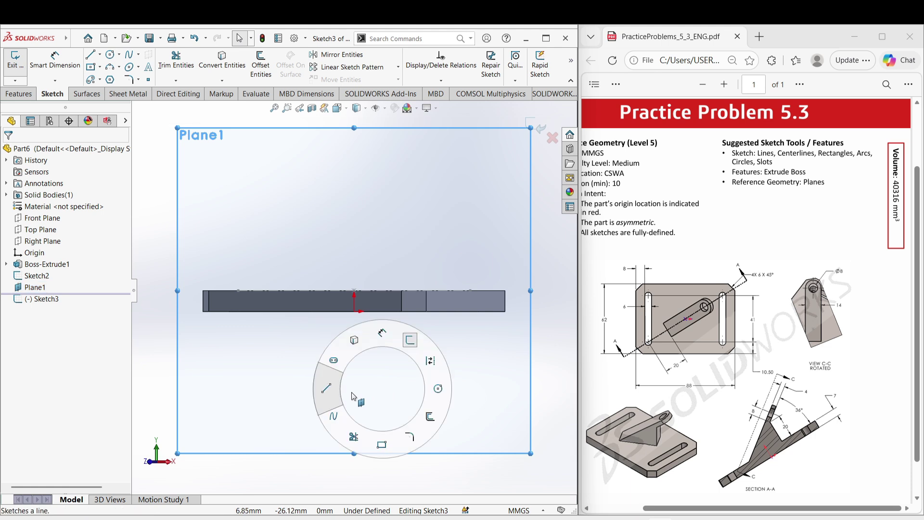
left_click(283, 291)
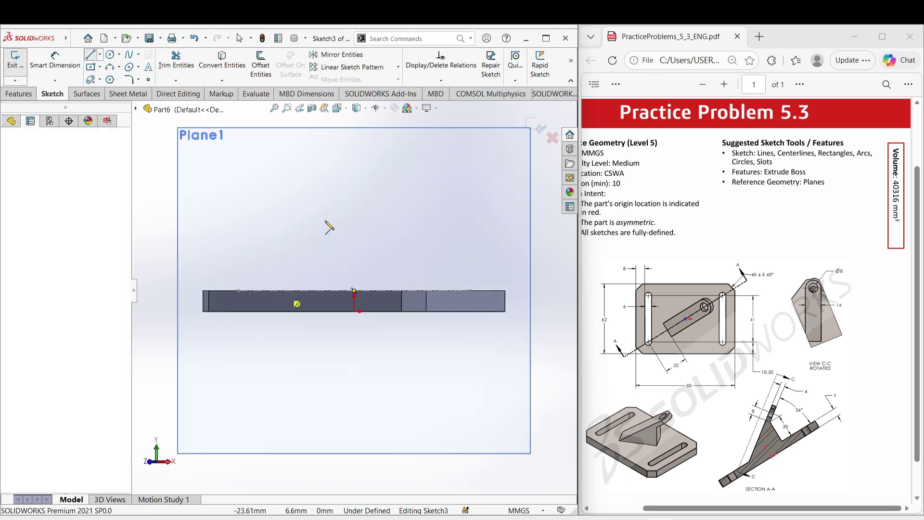
left_click(442, 168)
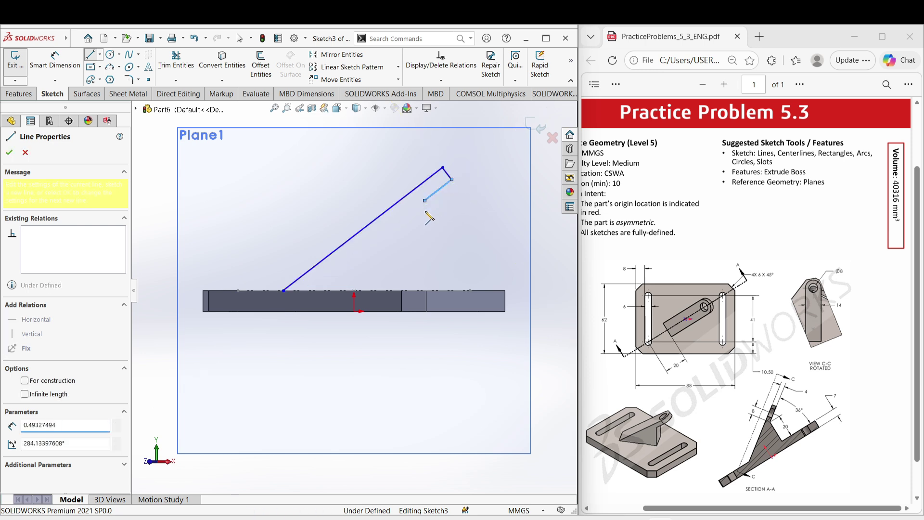
left_click(424, 200)
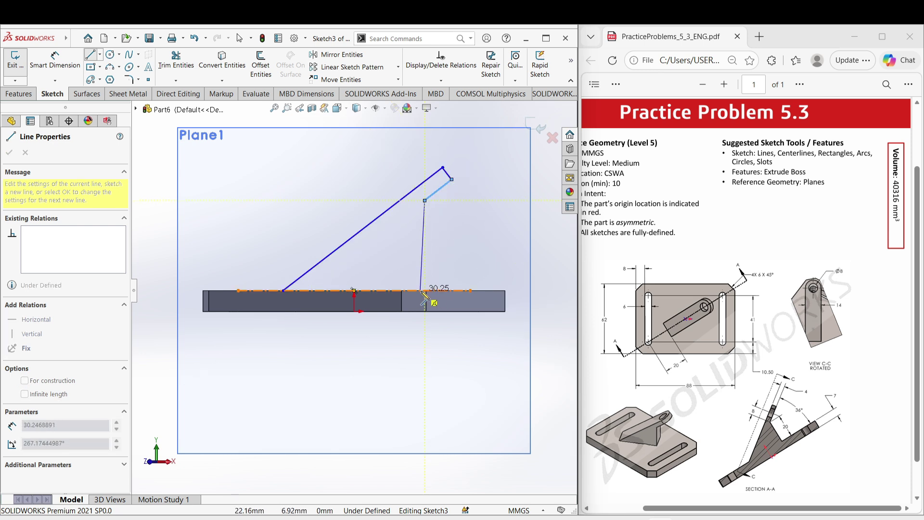
left_click(425, 290)
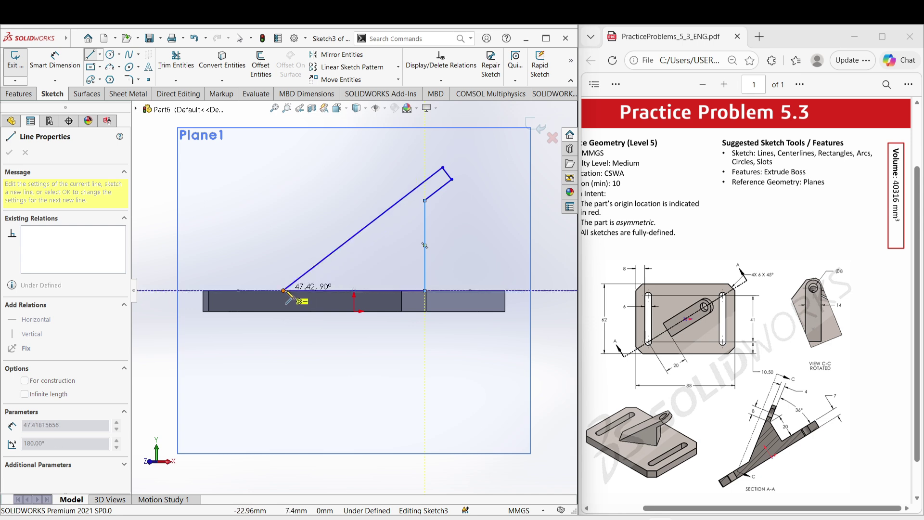
left_click(283, 290)
key("d")
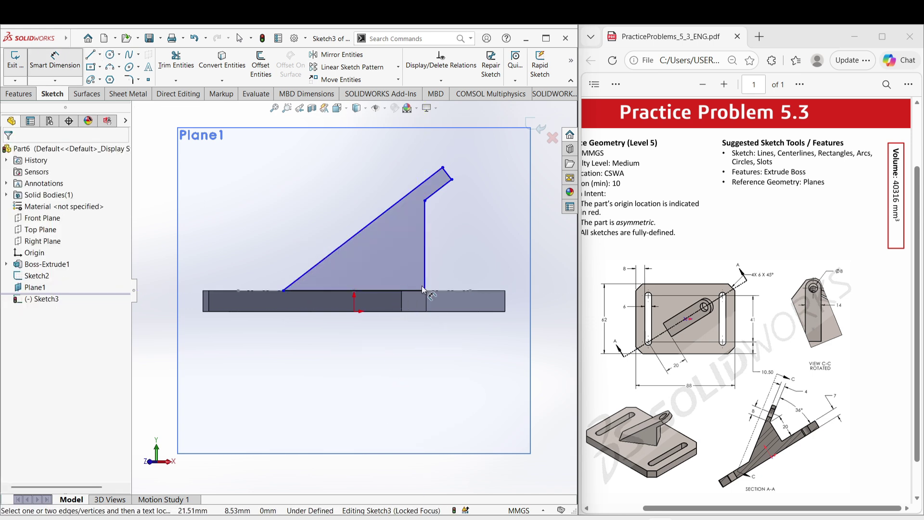
Dimension the support profile's vertical side to 20 mm
left_click(426, 270)
left_click(462, 260)
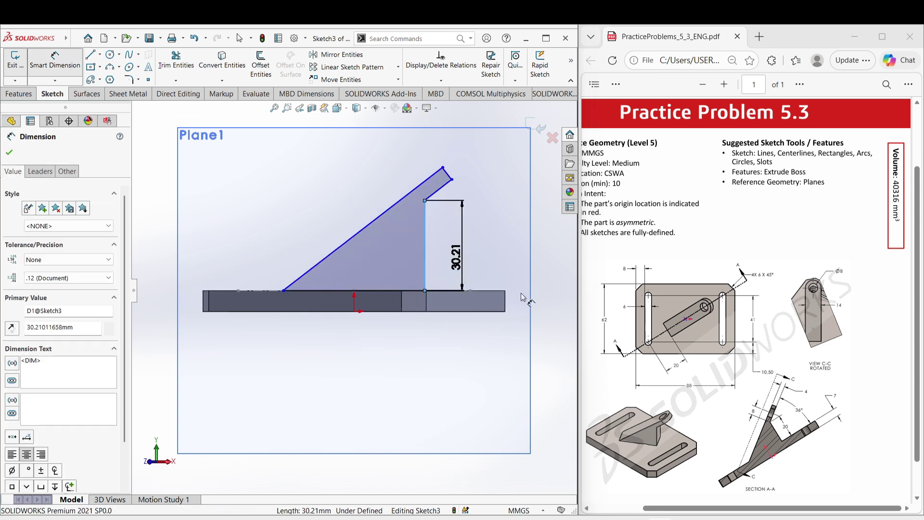
type("20")
key("Return")
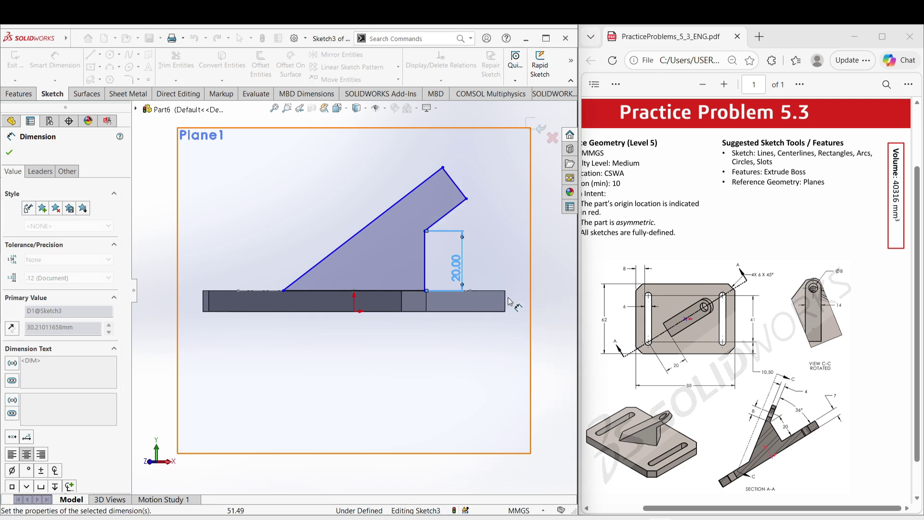
Make the short lower sloped line parallel to the long upper sloped line of the support profile
left_click(414, 189)
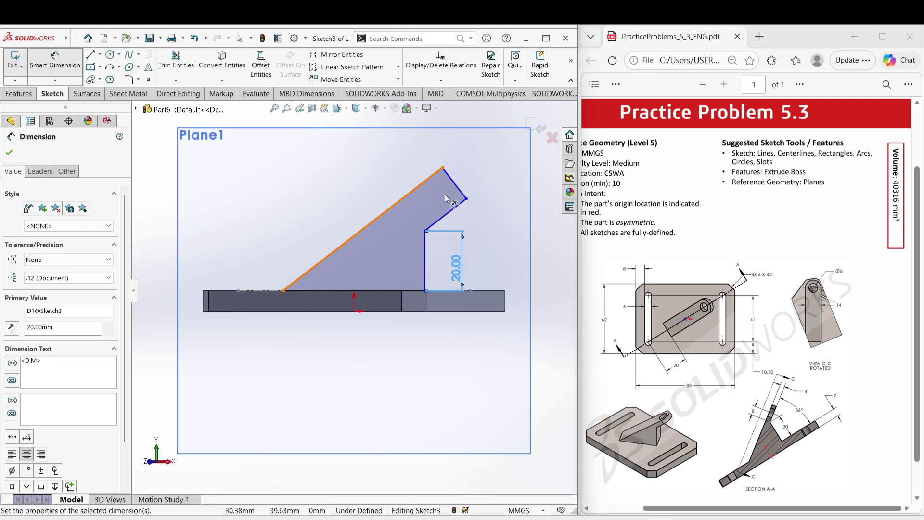
key("Escape")
left_click(448, 213)
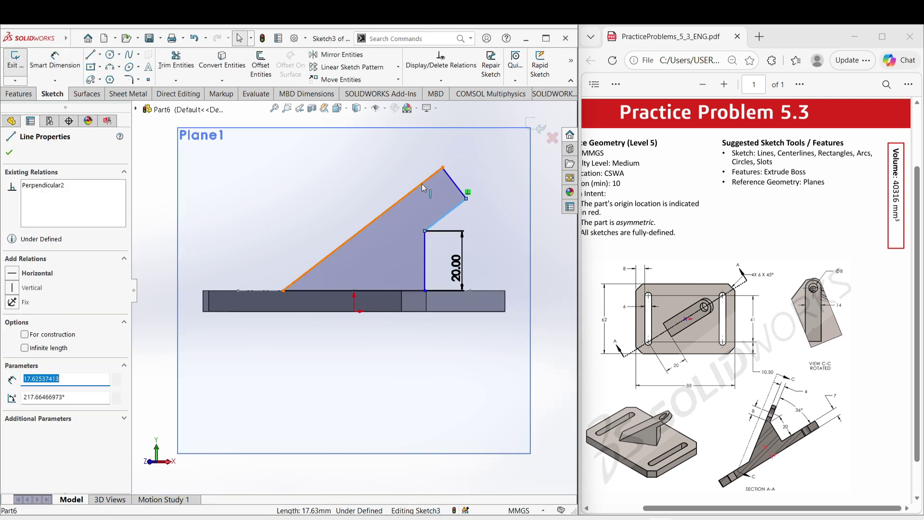
left_click(424, 187, "ctrl")
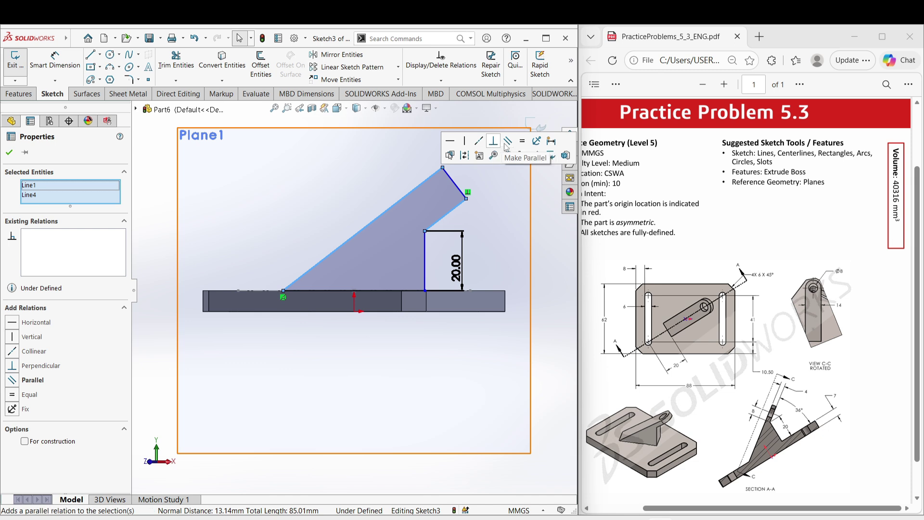
key("Escape")
key("z")
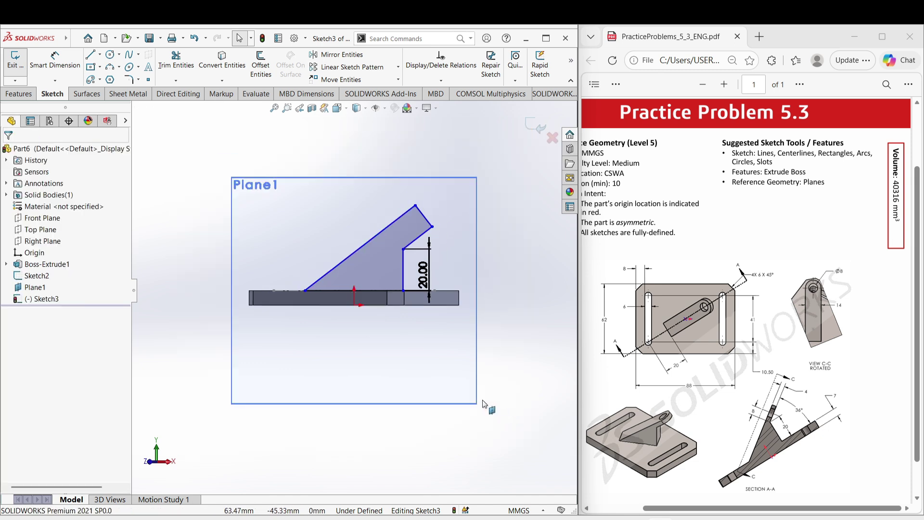
Dimension the angle between the long sloped line and the profile's base line to 36°
key("d")
left_click(358, 250)
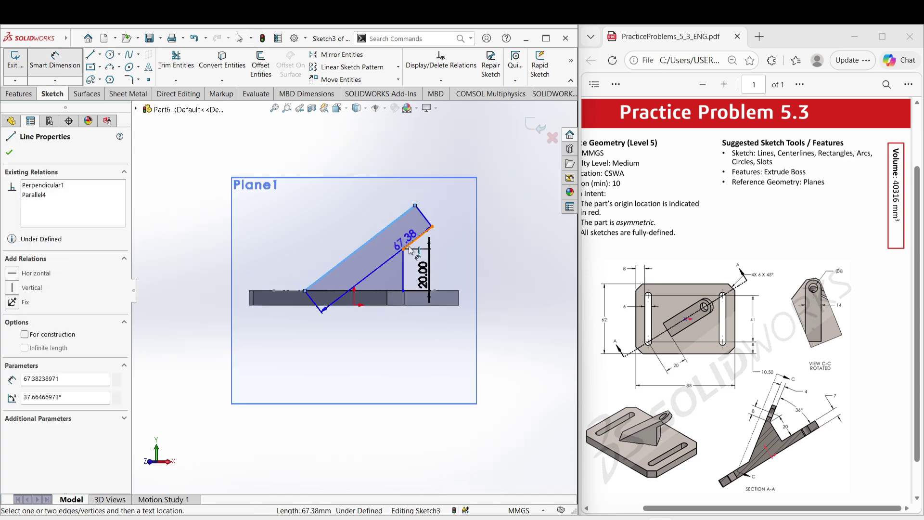
left_click(370, 290)
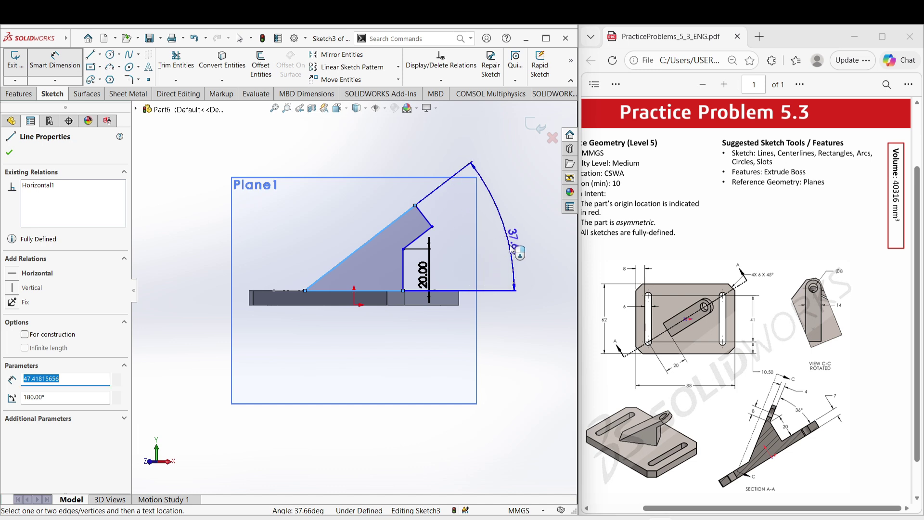
left_click(519, 250)
type("36")
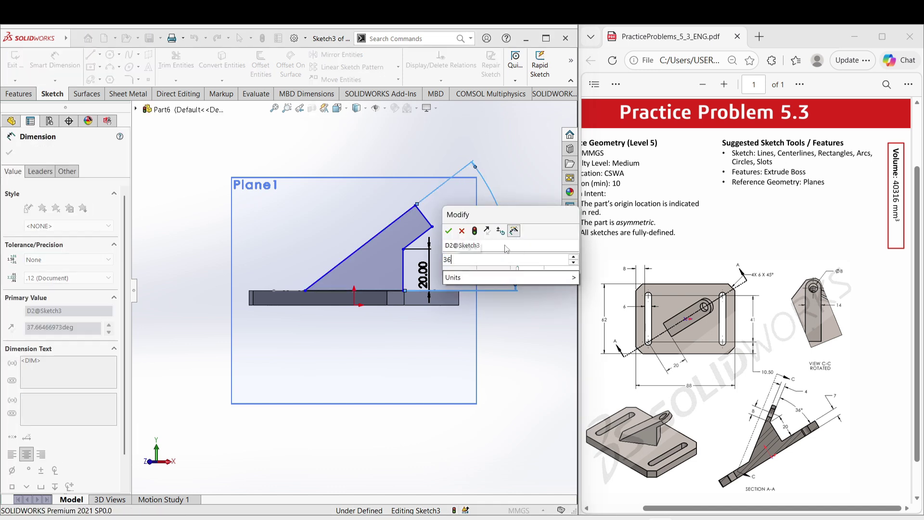
key("Return")
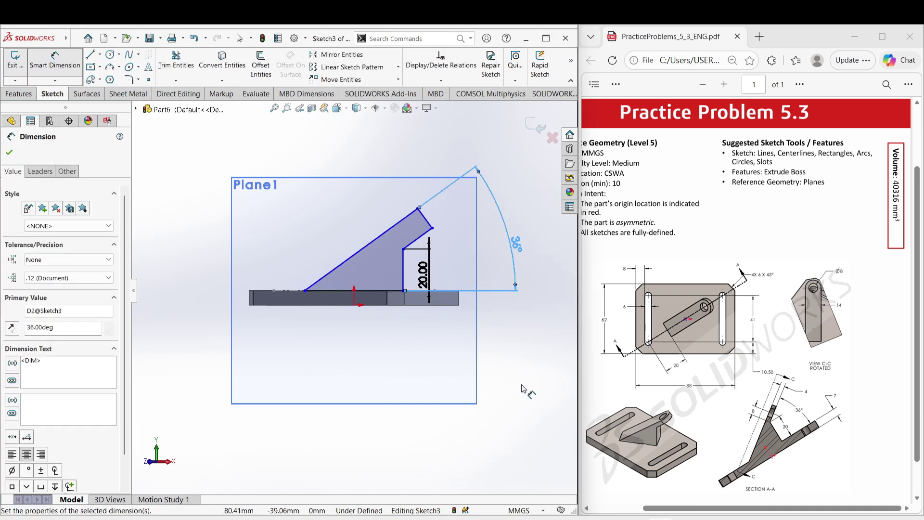
Dimension the distance between the two parallel sloped lines of the support to 4 mm
left_click(422, 240)
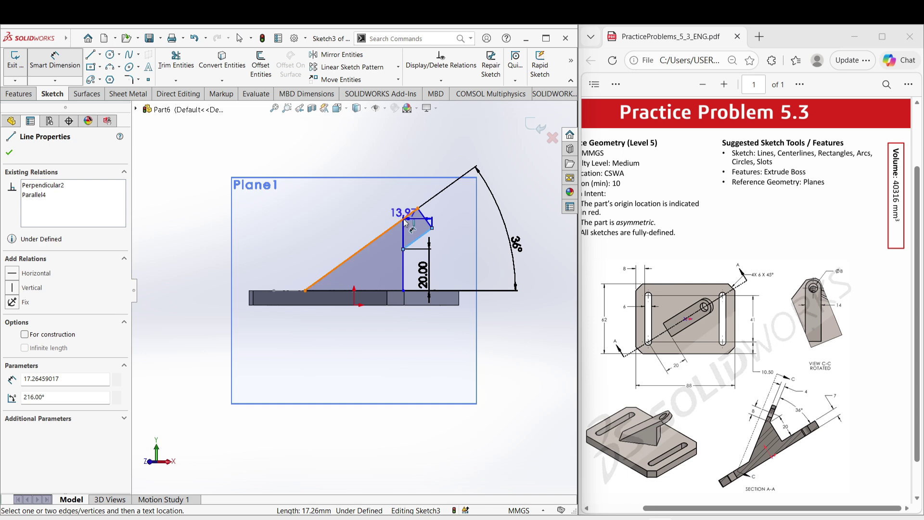
left_click(415, 211)
left_click(438, 212)
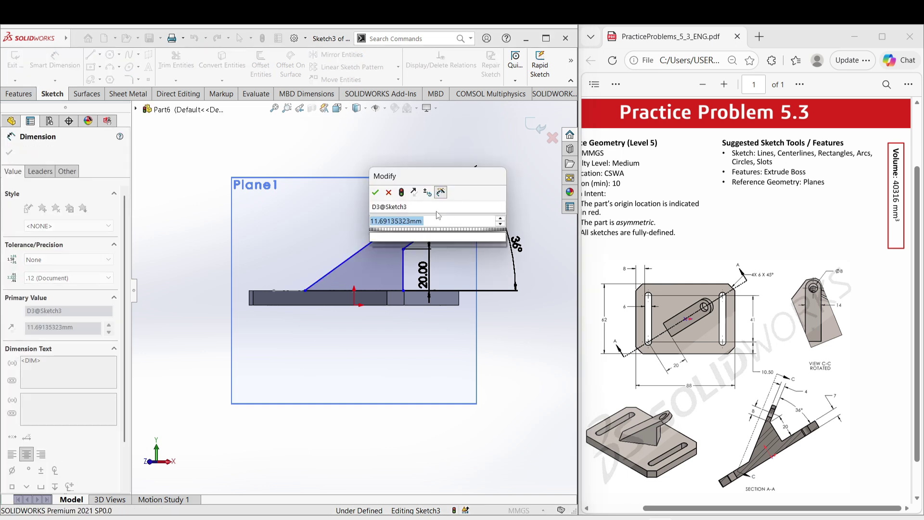
key("Return")
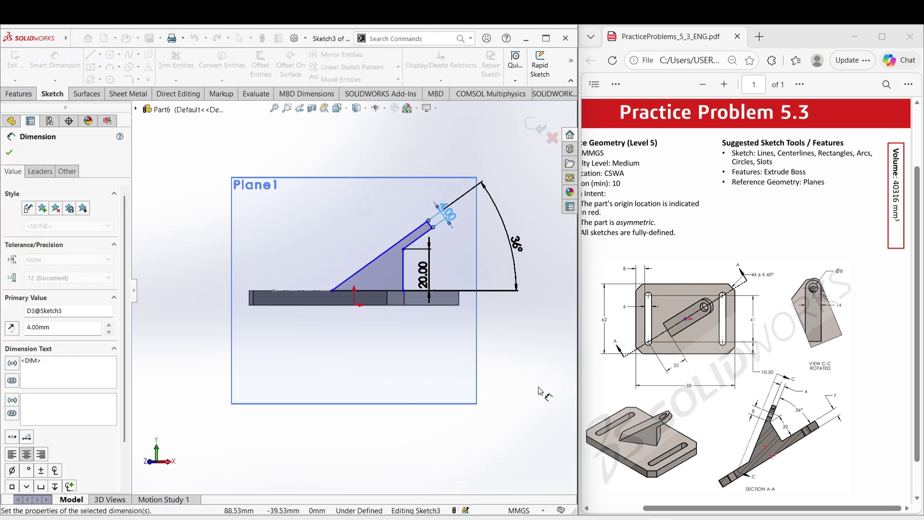
Dimension the short lower sloped line's length as 8+7 mm
scroll(407, 240, "down", 3)
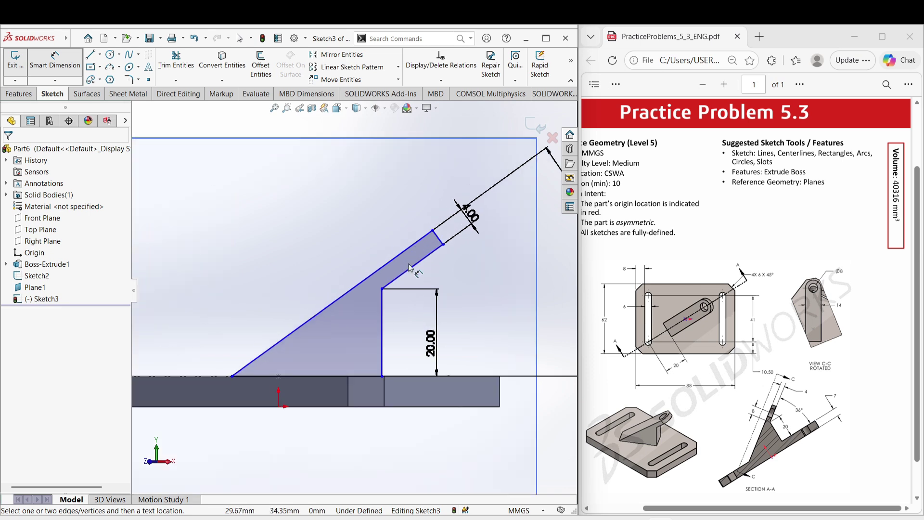
left_click(383, 289)
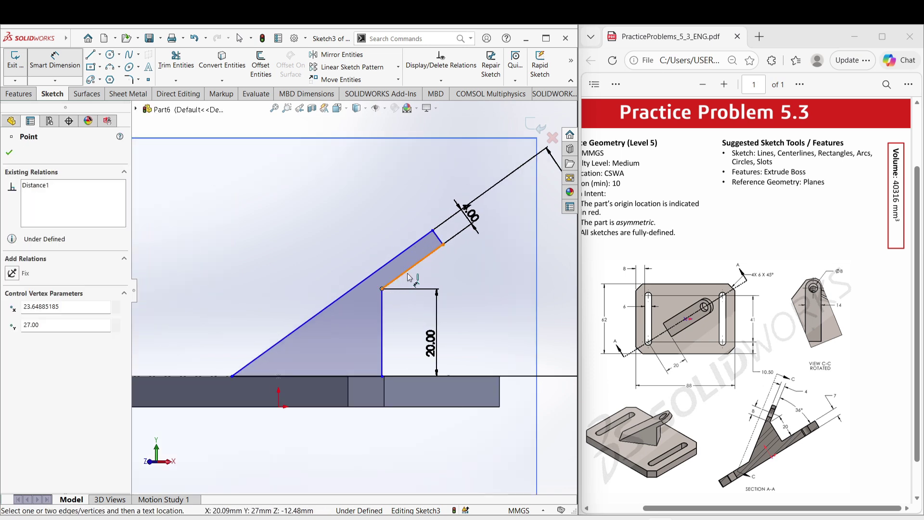
left_click(409, 277)
left_click(412, 241)
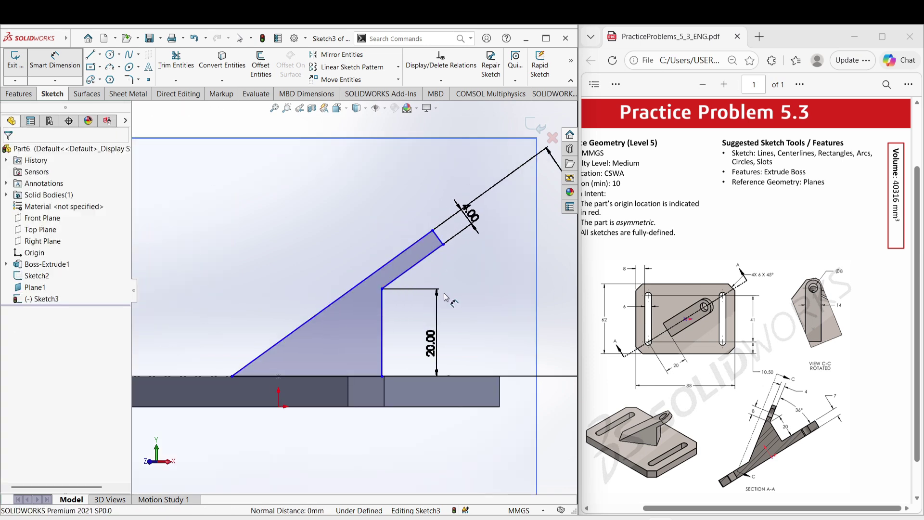
left_click(413, 271)
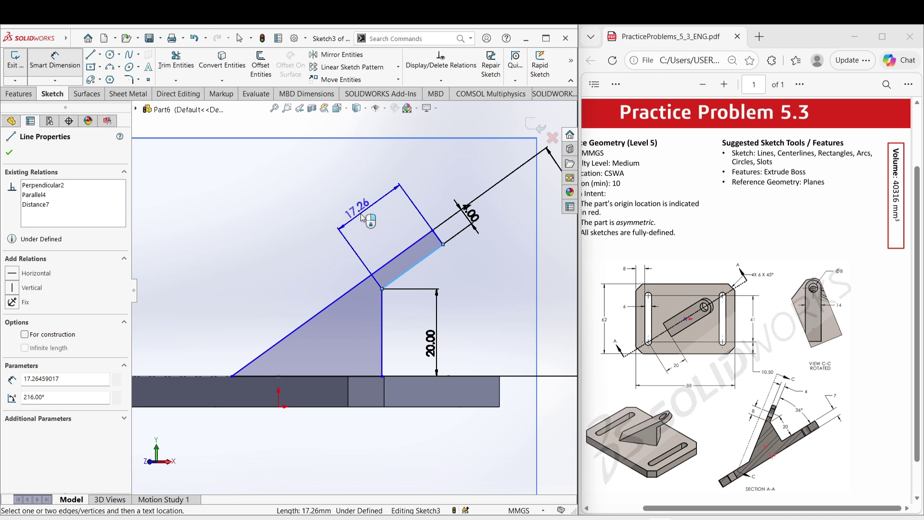
left_click(377, 227)
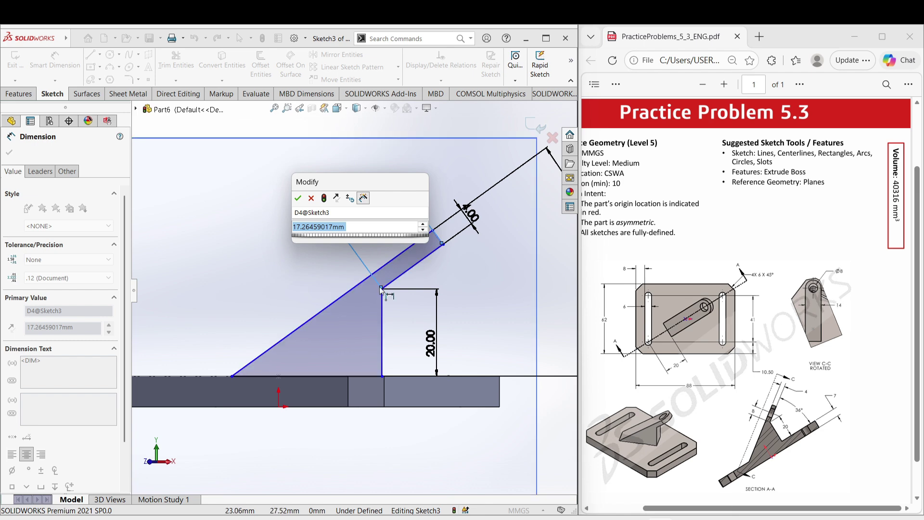
type("8+7")
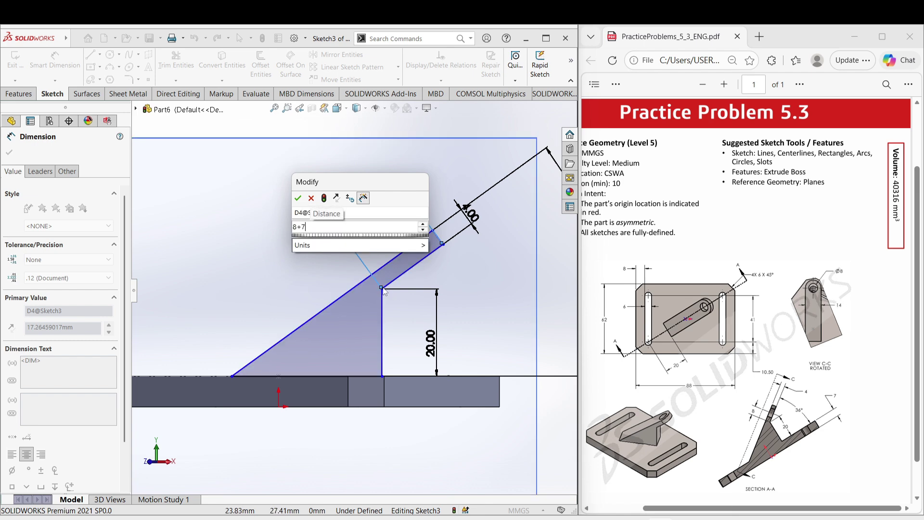
key("Return")
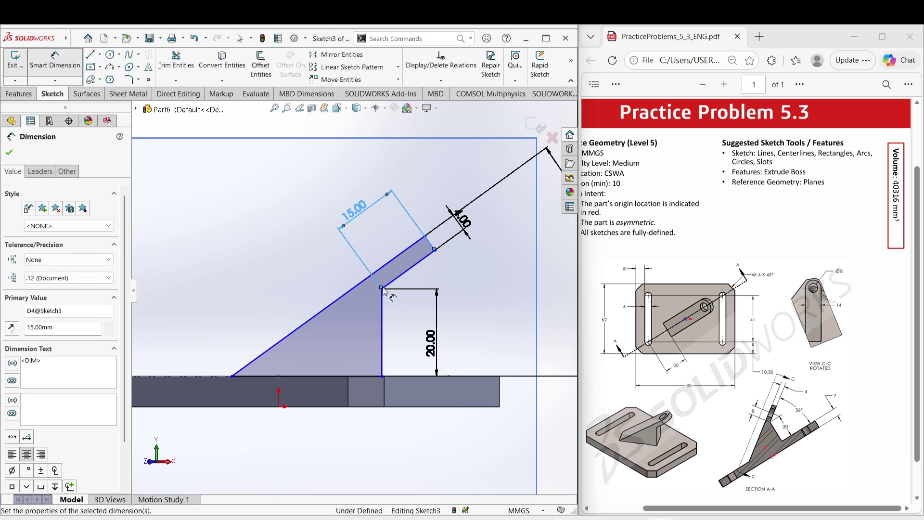
Dimension the distance from the profile's sharp base corner to the construction line's endpoint in the left slot to 20 mm
scroll(476, 312, "up", 2)
left_click(475, 312)
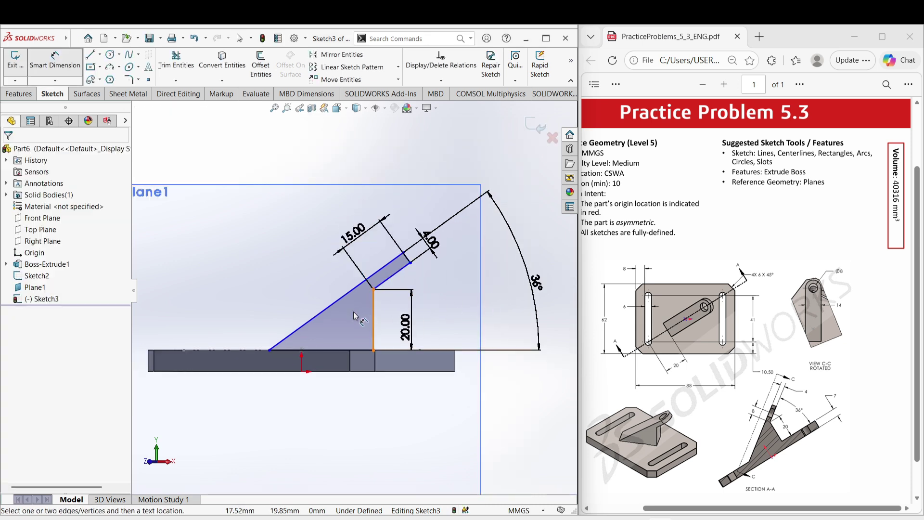
left_click(270, 350)
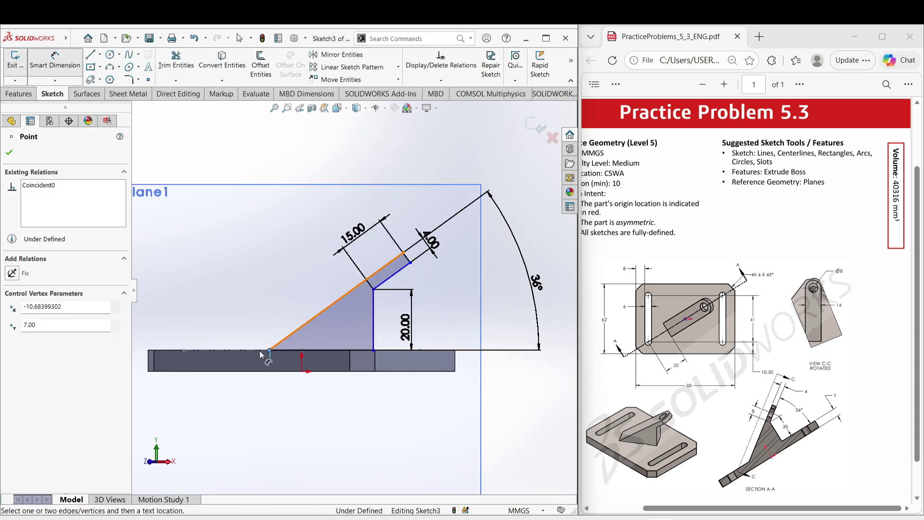
middle_click_drag(184, 353, 195, 369)
left_click(184, 354)
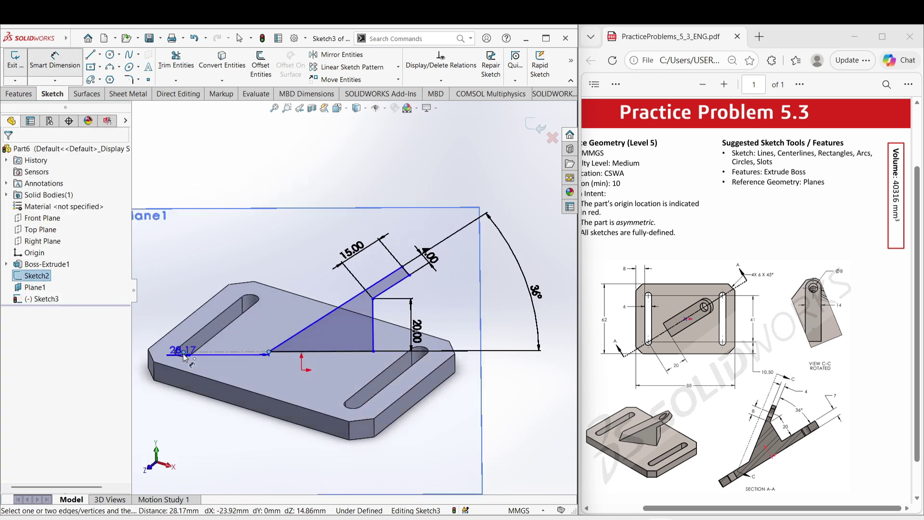
left_click(226, 381)
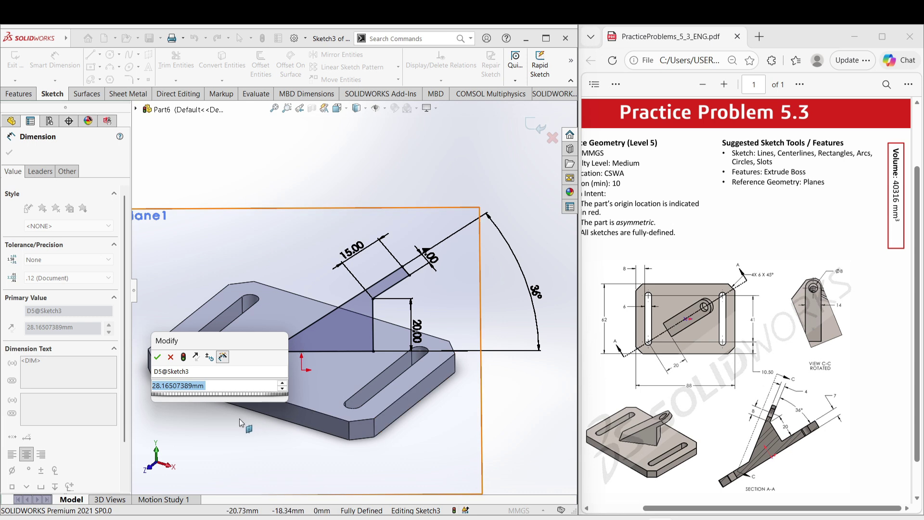
type("20")
key("Return")
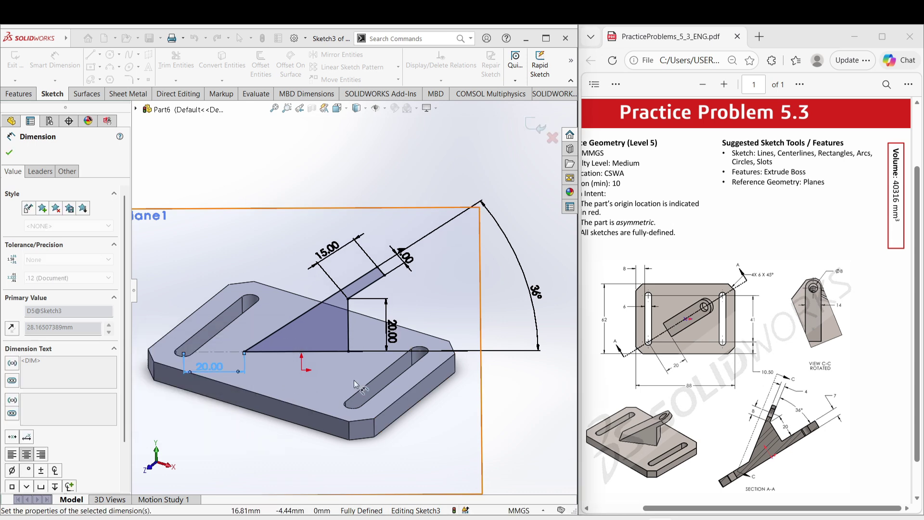
key("z")
right_click(500, 340)
left_click(508, 372)
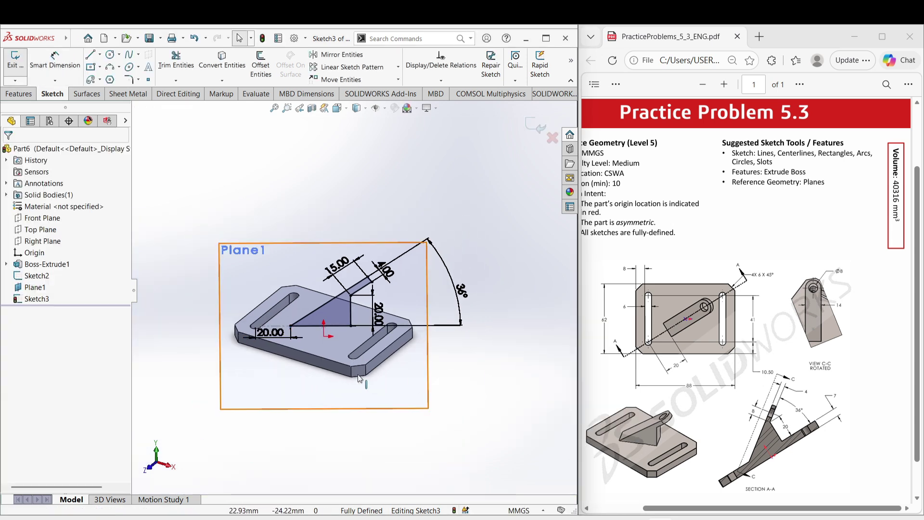
Extrude the support profile as a boss by 14 mm with the Mid Plane end condition, merged with the plate
left_click(8, 94)
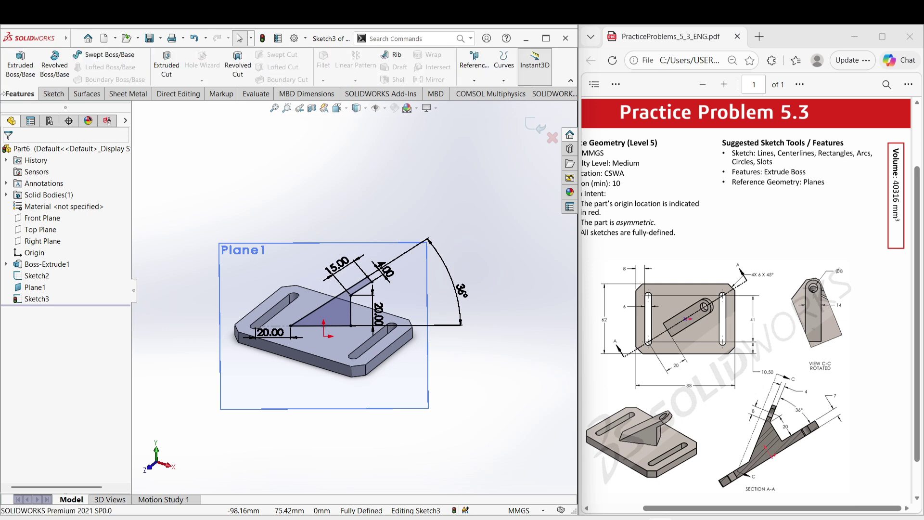
left_click(14, 66)
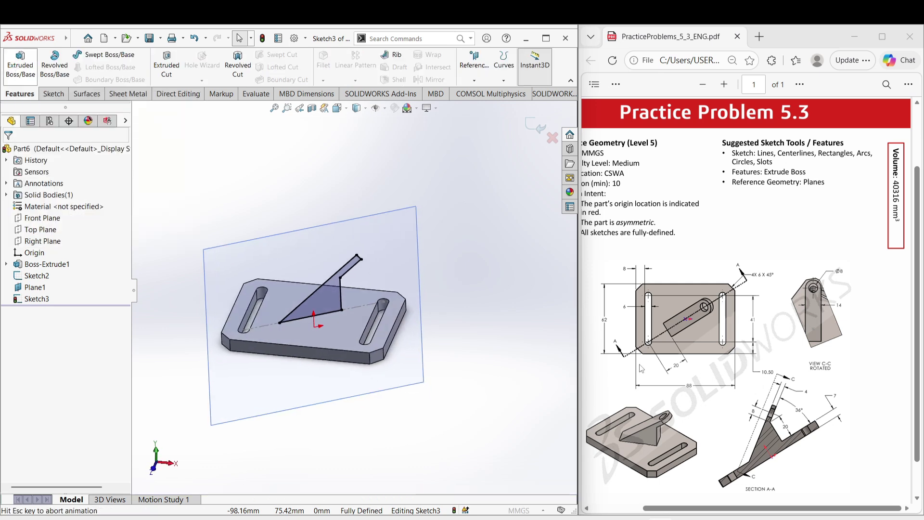
left_click(38, 219)
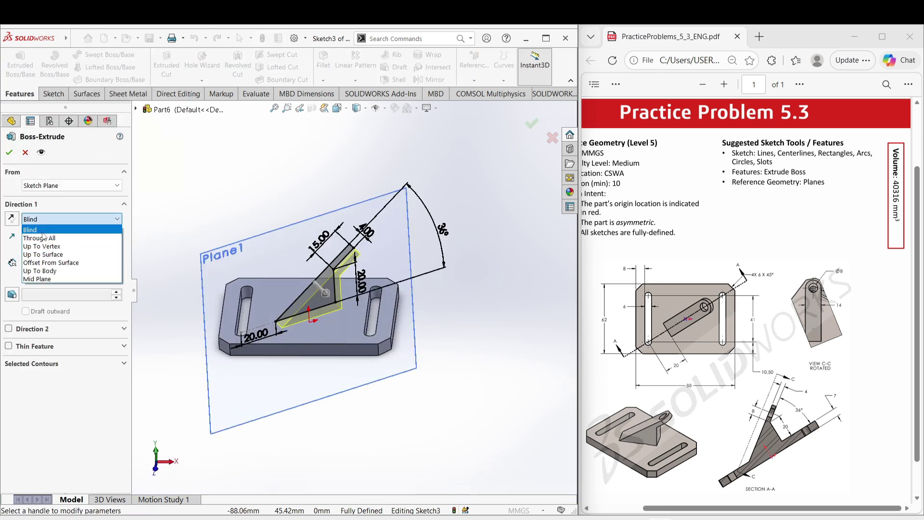
left_click(51, 279)
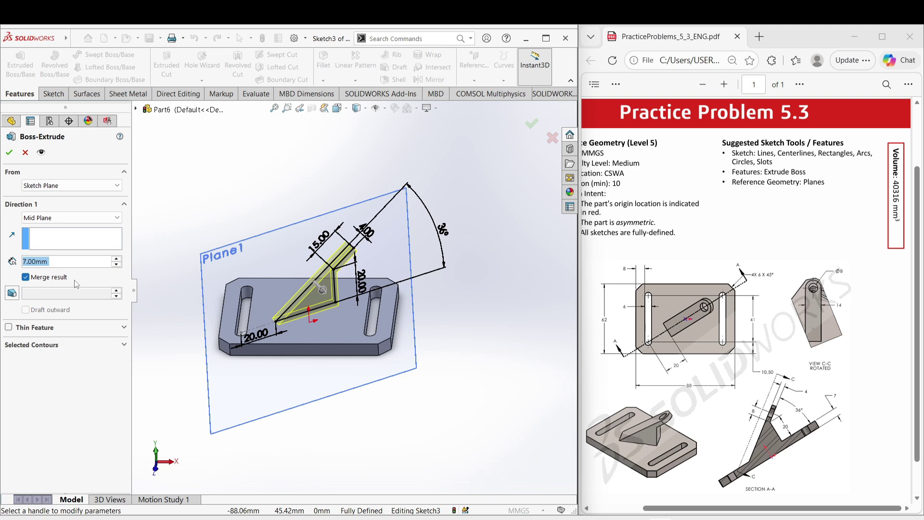
type("14")
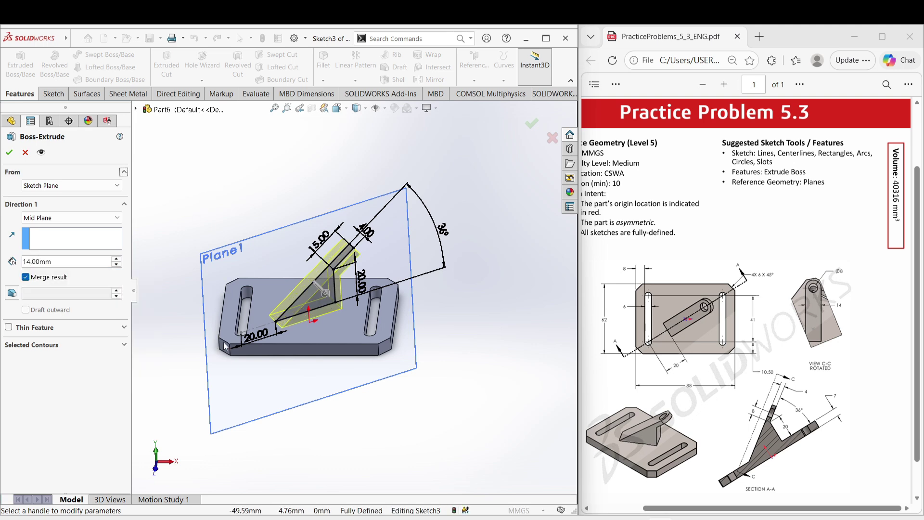
middle_click_drag(226, 346, 269, 362)
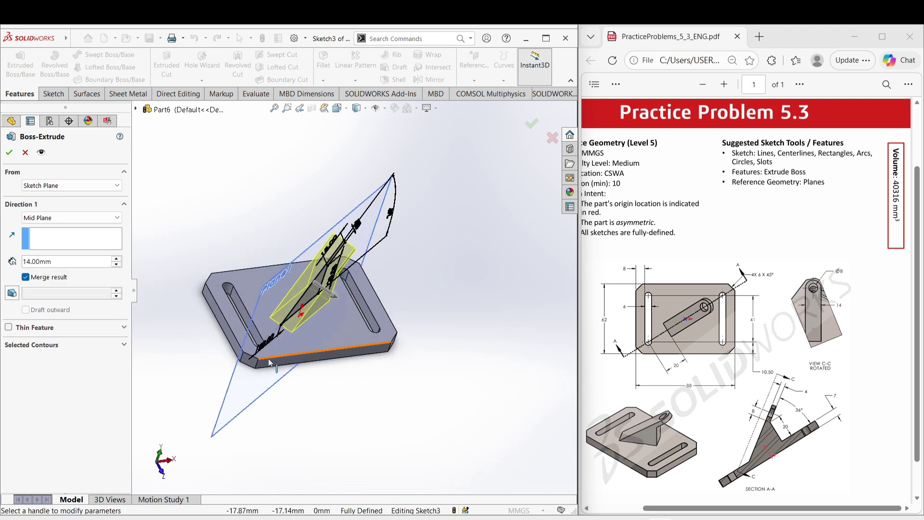
left_click(5, 153)
Hide the reference plane that crosses the plate and the support
middle_click_drag(392, 374, 358, 396)
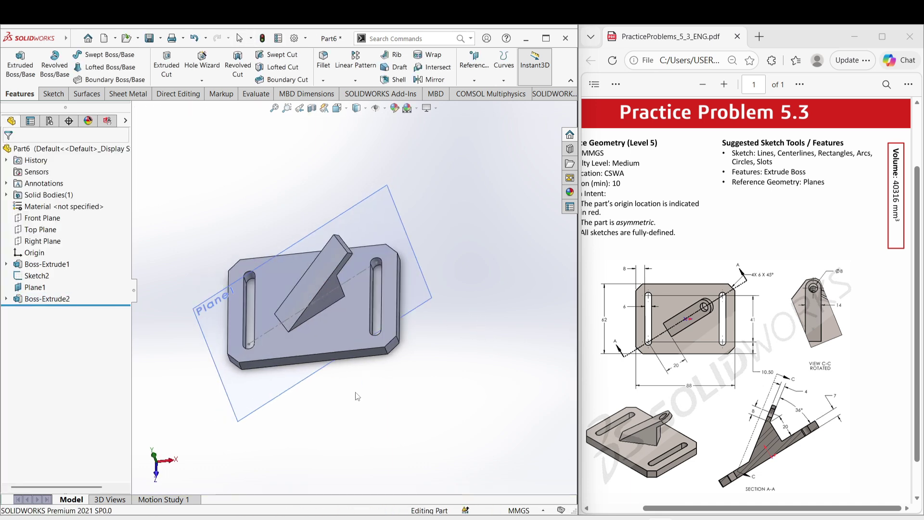
left_click(332, 361)
left_click(321, 358)
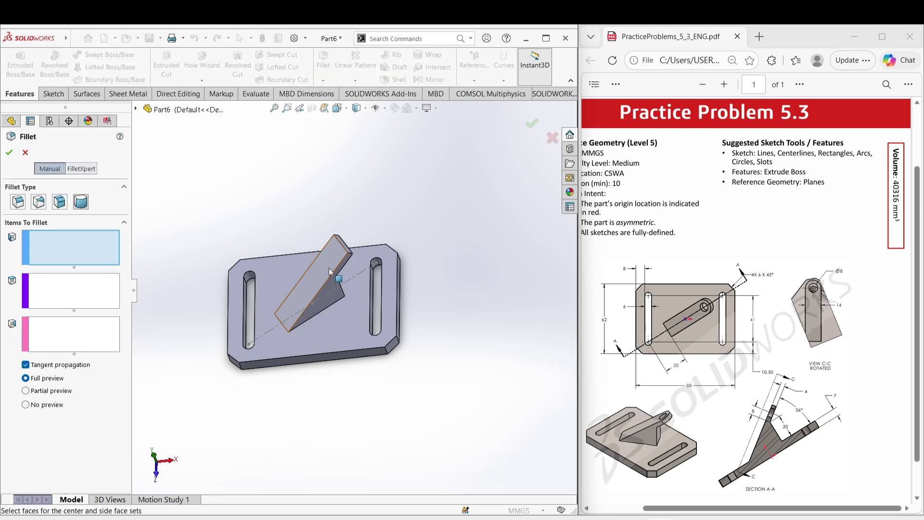
Assign one side face of the support as the first side face and its narrow end face as the center face of a full round fillet
scroll(339, 275, "down", 3)
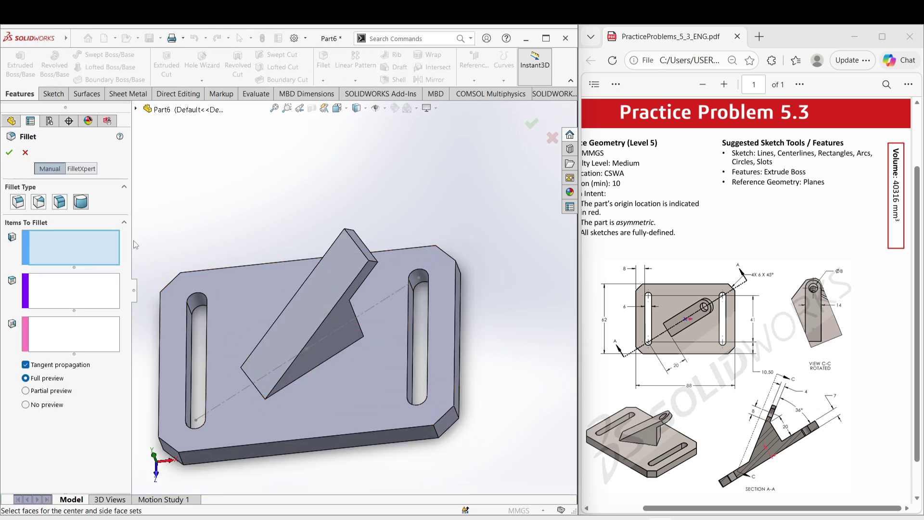
left_click(361, 279)
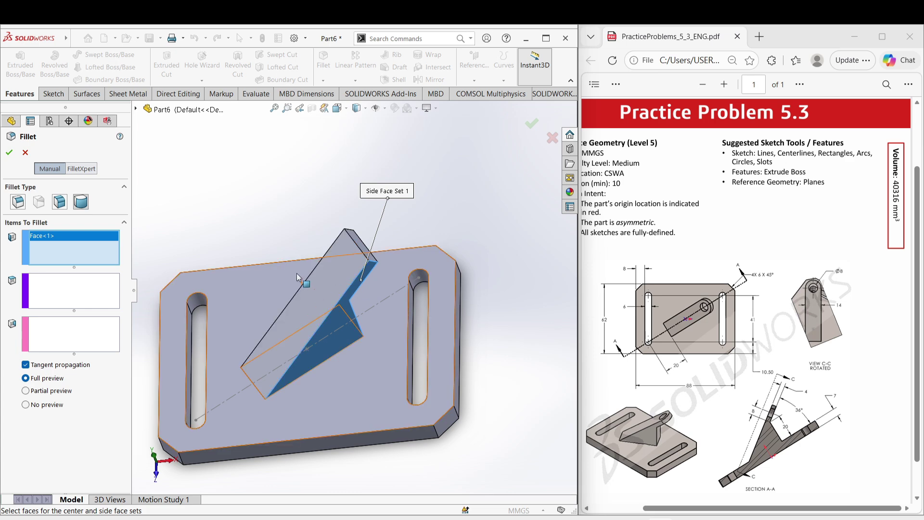
middle_click_drag(361, 279, 300, 287)
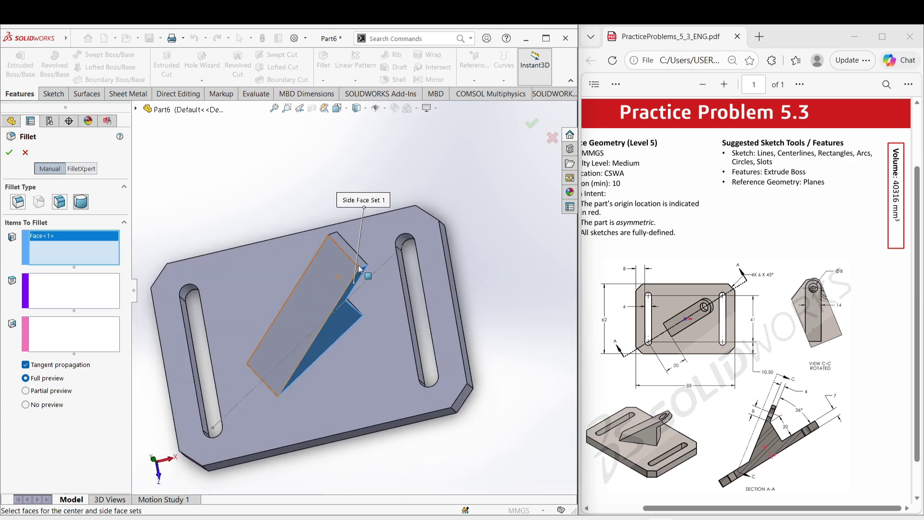
scroll(359, 265, "down", 2)
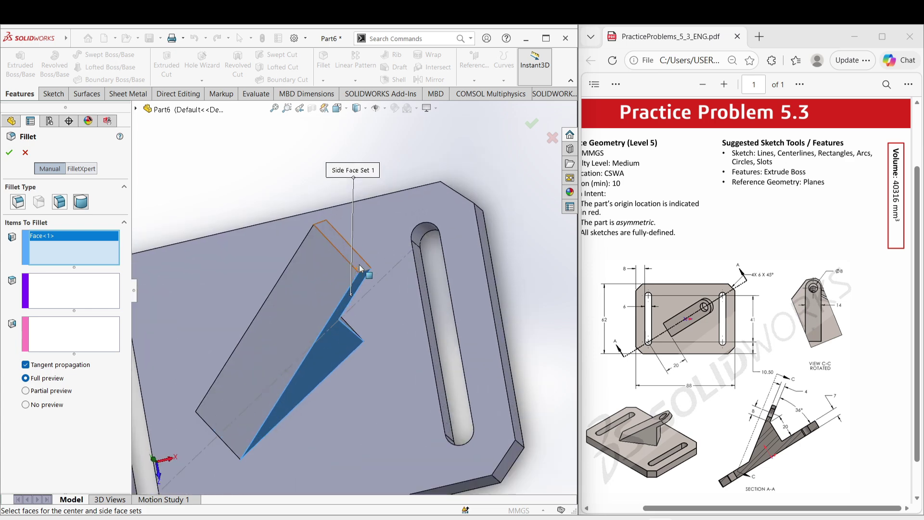
left_click(337, 236)
middle_click_drag(337, 235, 244, 253)
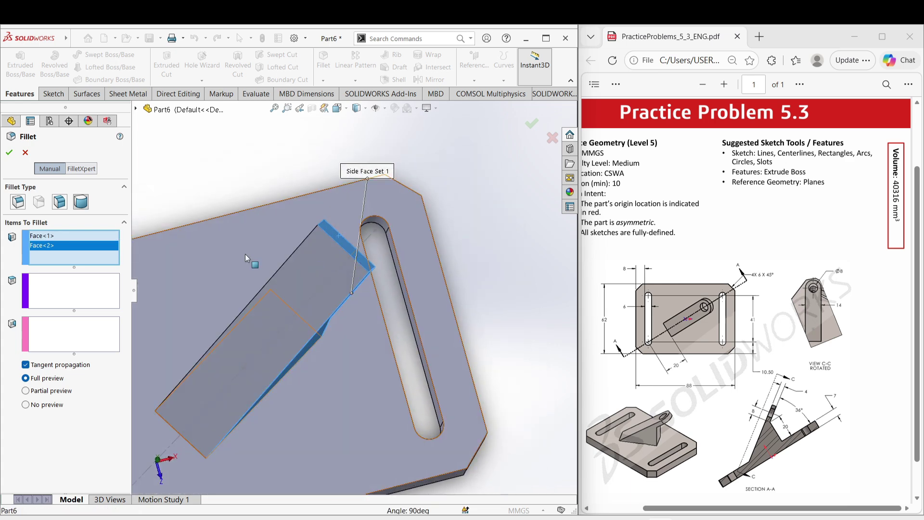
right_click(95, 250)
left_click(123, 265)
left_click(87, 295)
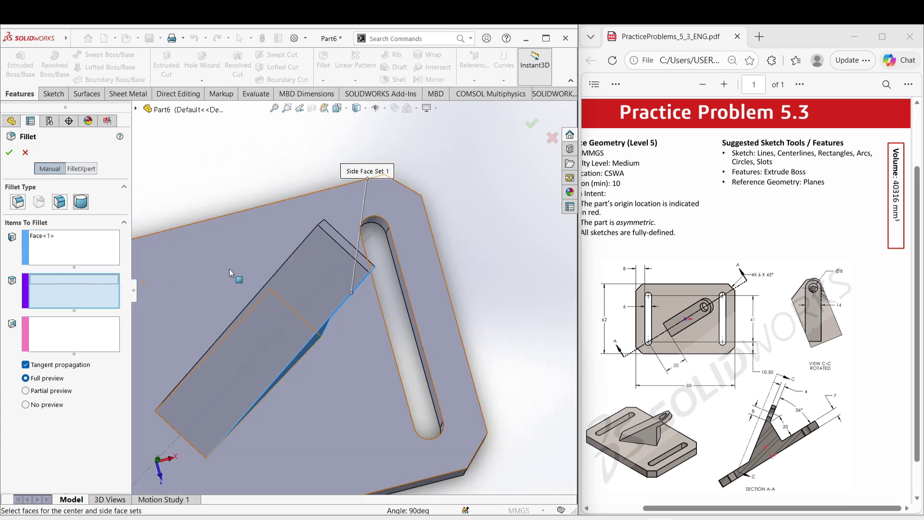
left_click(343, 239)
Assign the support's opposite side face as the second side face set and apply the full round fillet
left_click(72, 347)
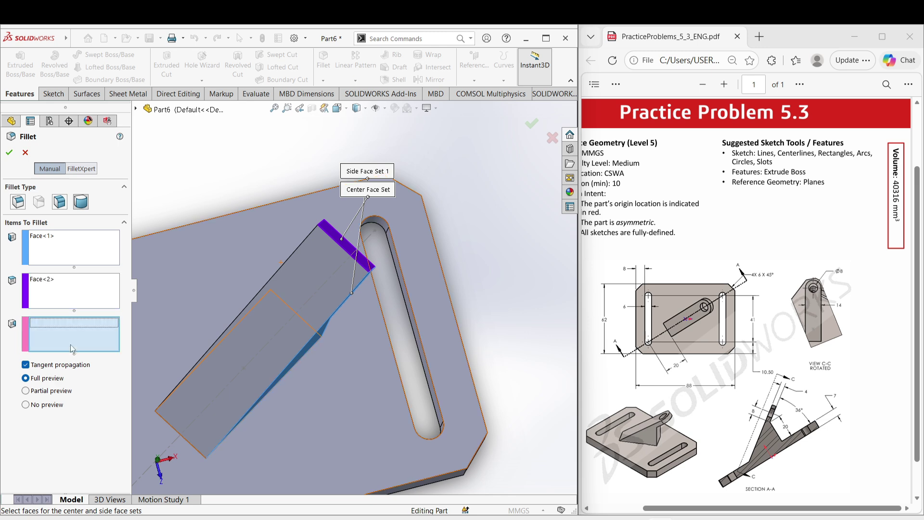
middle_click_drag(253, 255, 329, 301)
left_click(387, 274)
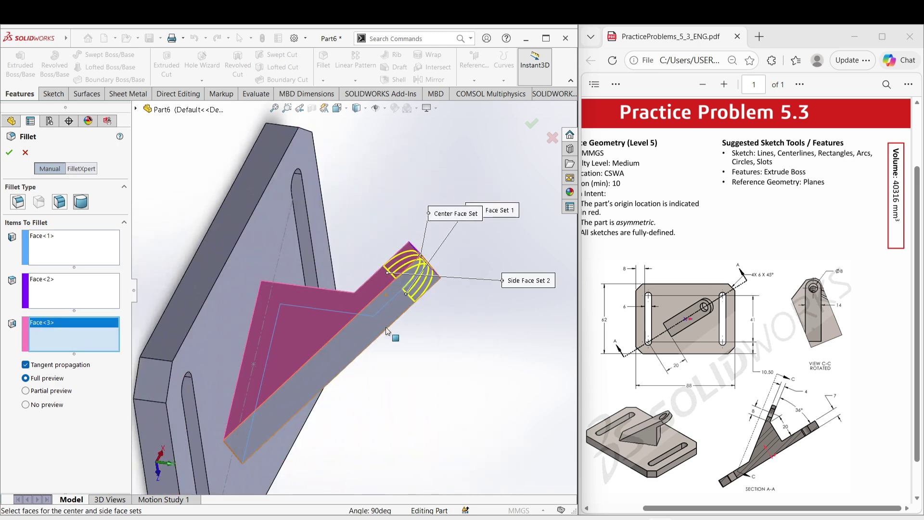
middle_click_drag(392, 333, 262, 248)
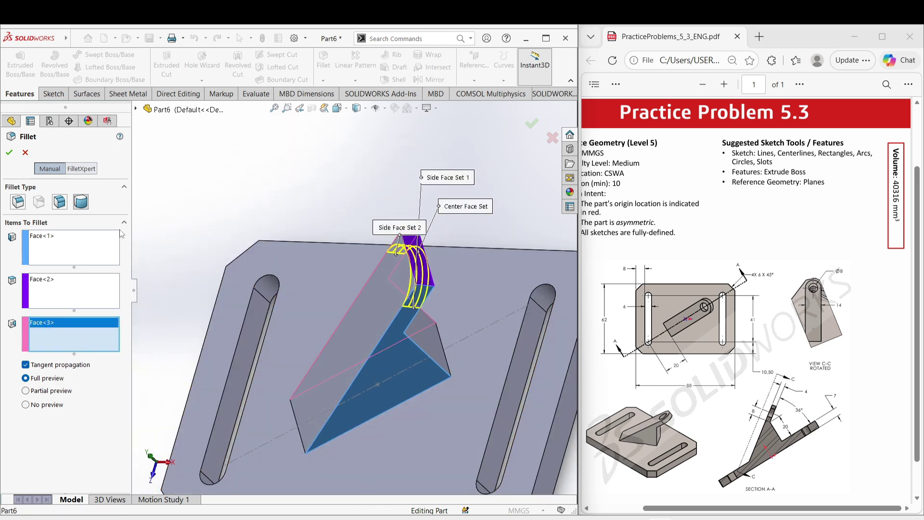
left_click(14, 158)
Start a new sketch on the long sloped outer face of the support
scroll(446, 348, "up", 5)
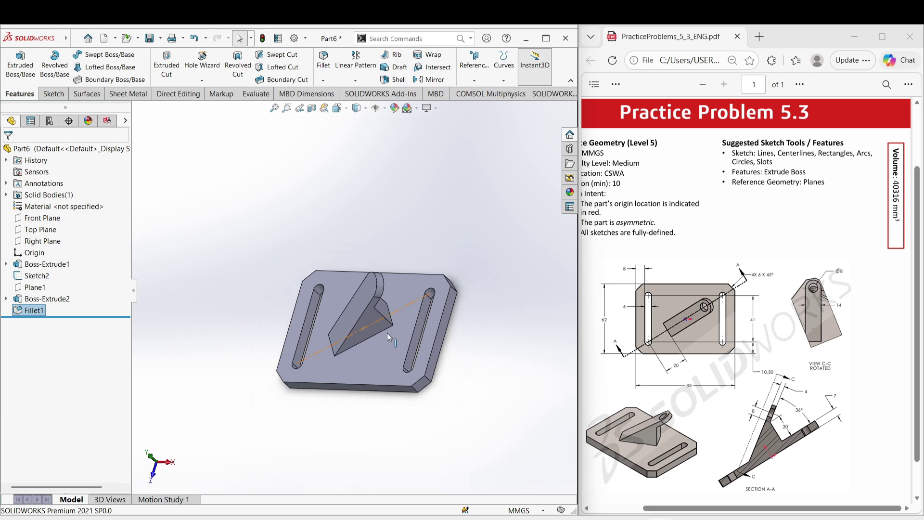
middle_click_drag(388, 334, 357, 279)
left_click(383, 285)
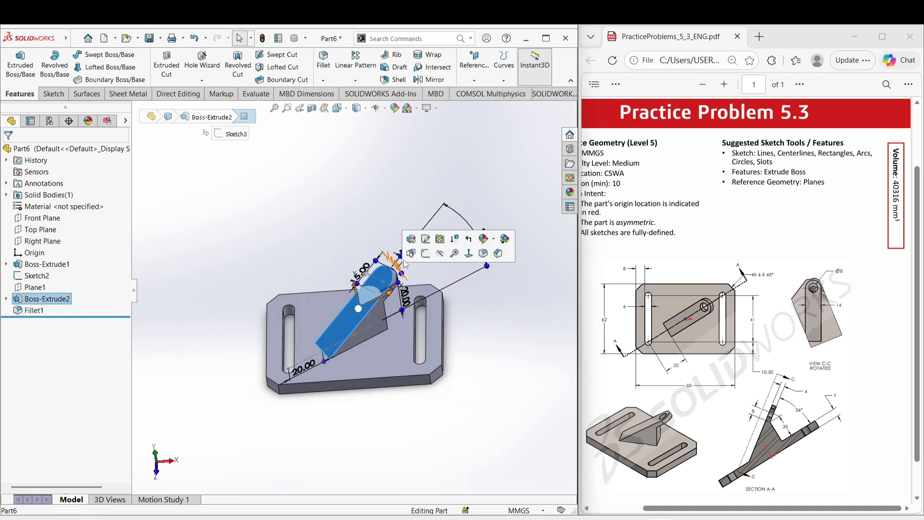
left_click(431, 257)
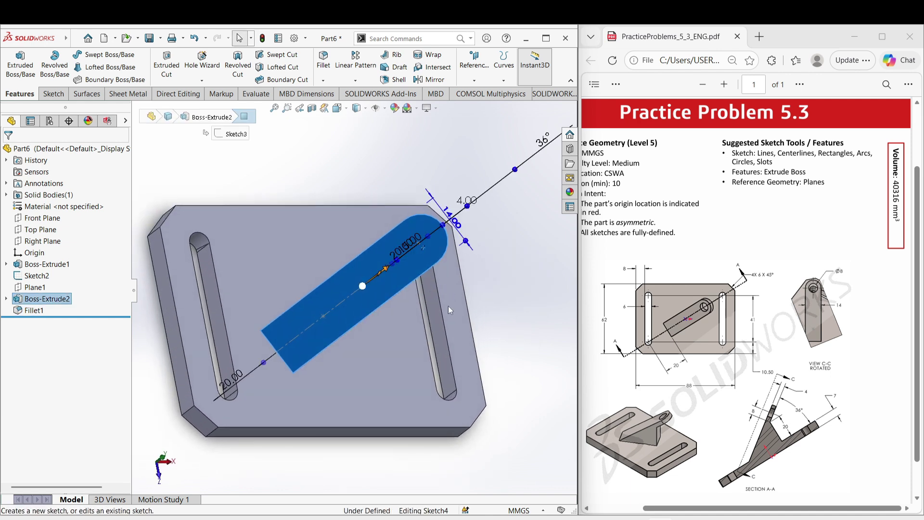
Sketch a circle with a radius of about 4.9 mm near the center of the support's rounded end
mouse_move(444, 264)
right_mouse_down()
mouse_move(443, 275)
mouse_move(525, 252)
right_mouse_up()
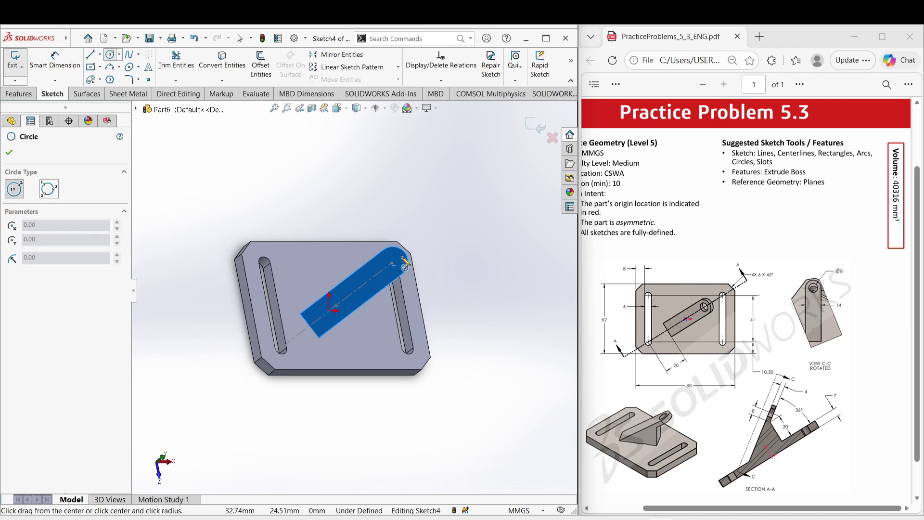
scroll(407, 260, "down", 5)
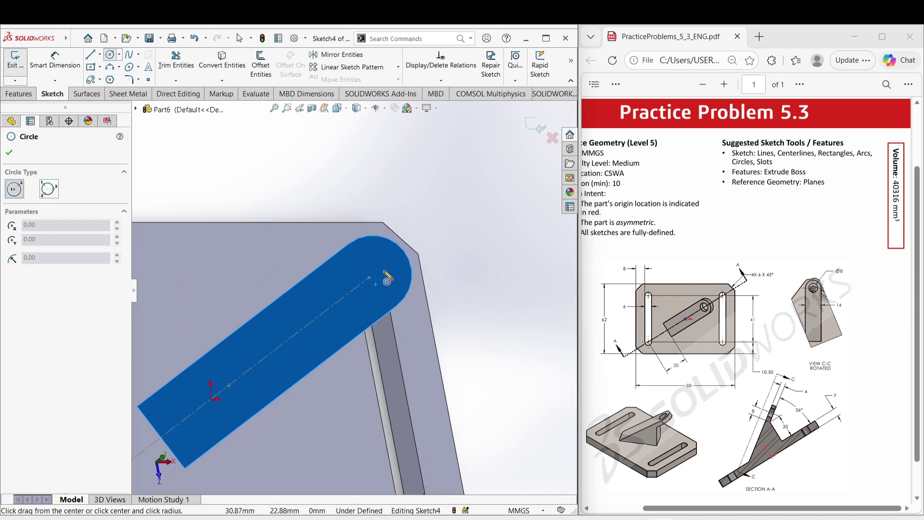
left_click(380, 273)
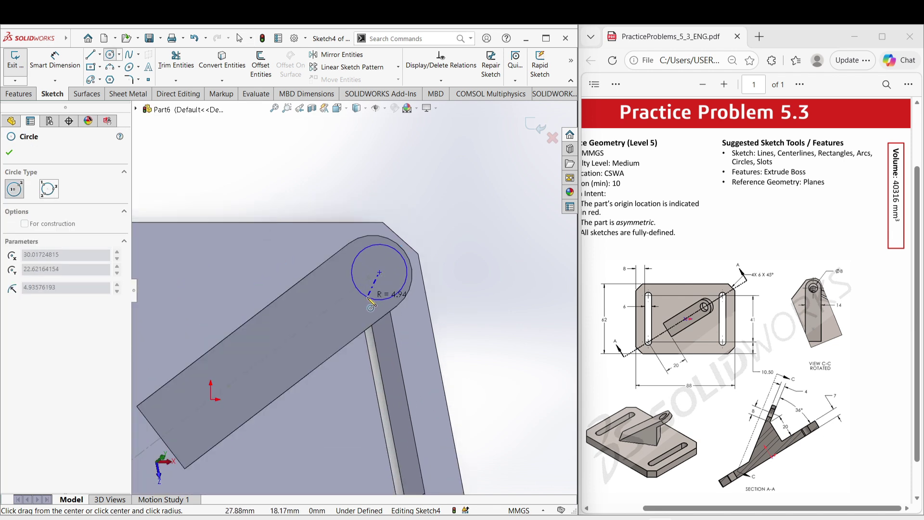
left_click(399, 292)
right_click(527, 299)
left_click(553, 304)
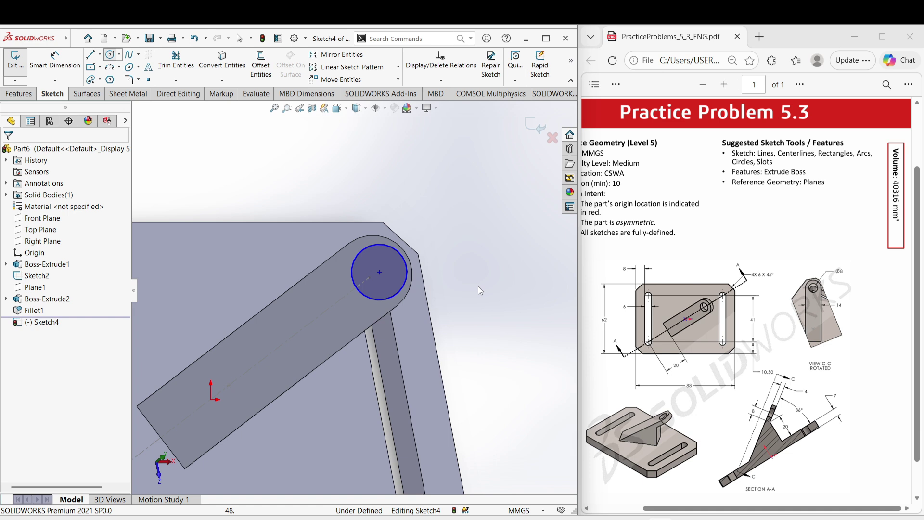
Try to make the circle concentric with the rounded edge of the support
left_click(412, 280, "ctrl")
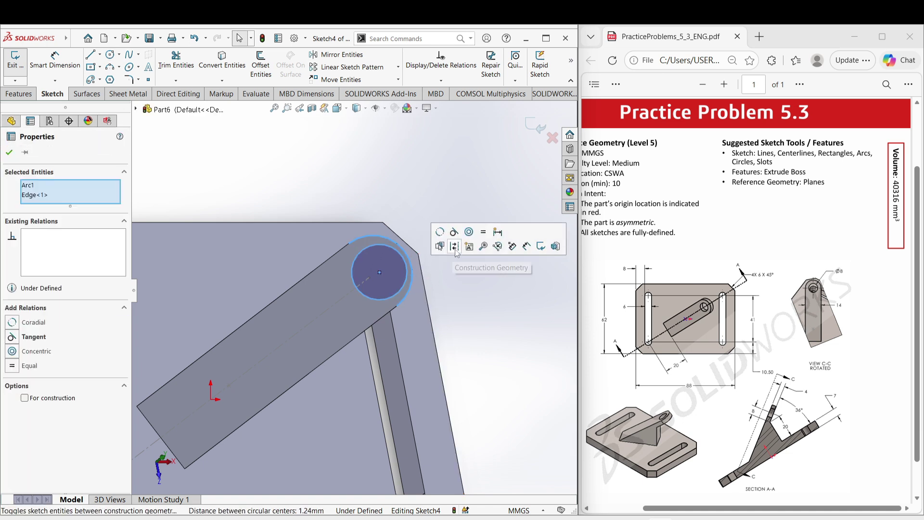
left_click(469, 232)
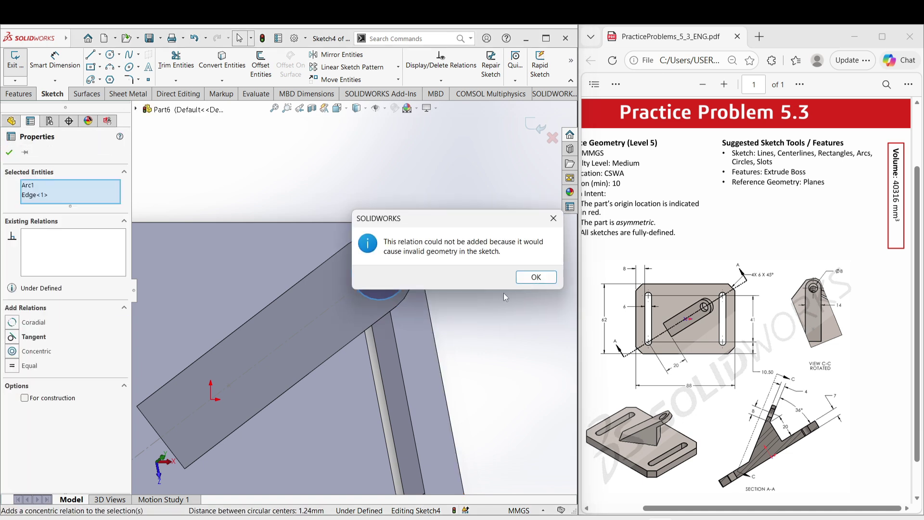
left_click(553, 218)
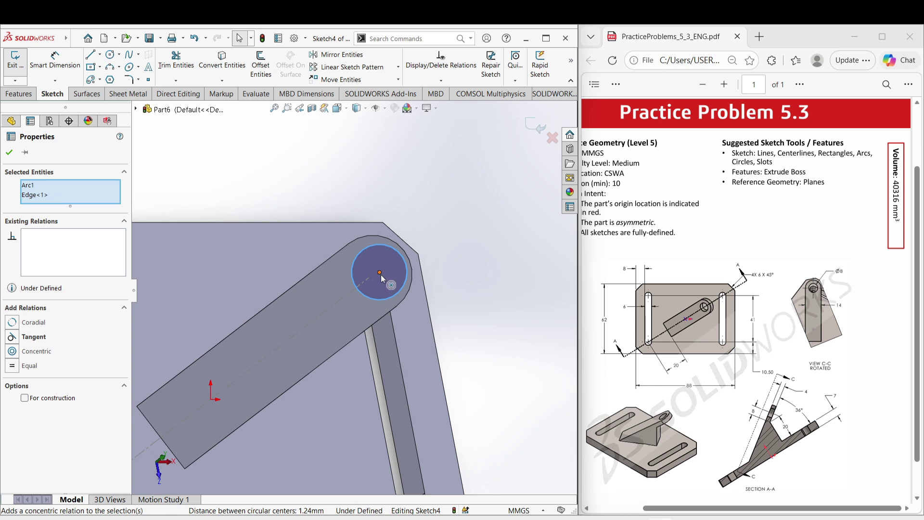
Shrink the circle to about 6 mm in diameter and move it along the support, away from the rounded tip
left_click_drag(377, 274, 371, 293)
left_click(486, 292)
left_click(408, 258, "ctrl")
left_click(472, 280)
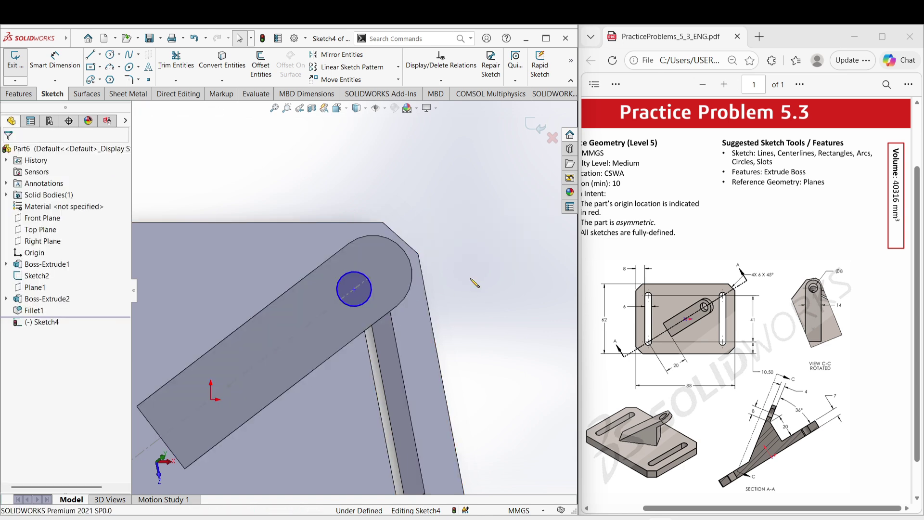
Add a concentric relation between the reduced circle and the support's rounded end edge
left_click(371, 294)
left_click(393, 278, "ctrl")
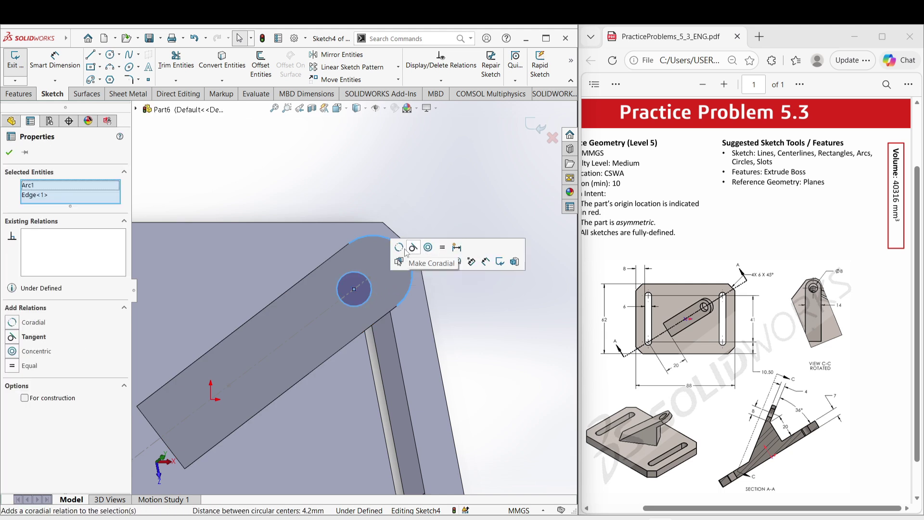
left_click(428, 247)
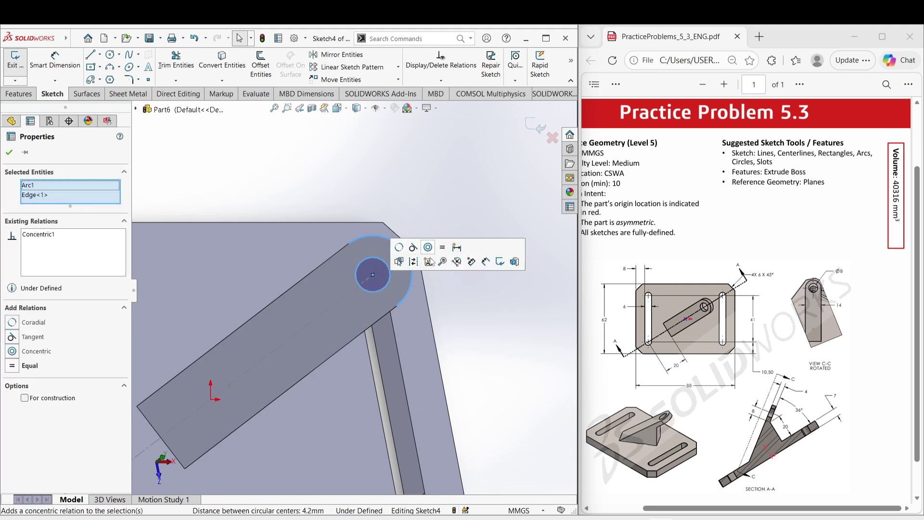
left_click(466, 318)
Dimension the circle's diameter to 8 mm
right_click_drag(473, 368, 470, 332)
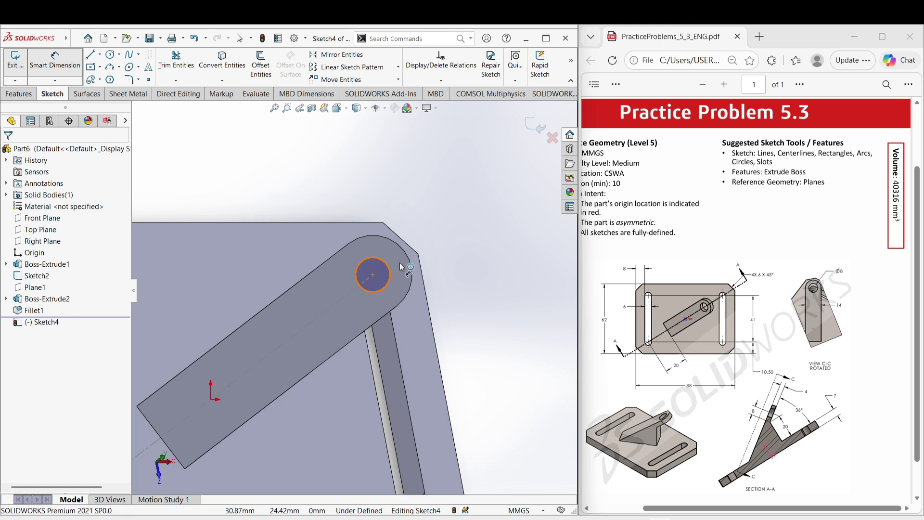
left_click(390, 268)
left_click(453, 244)
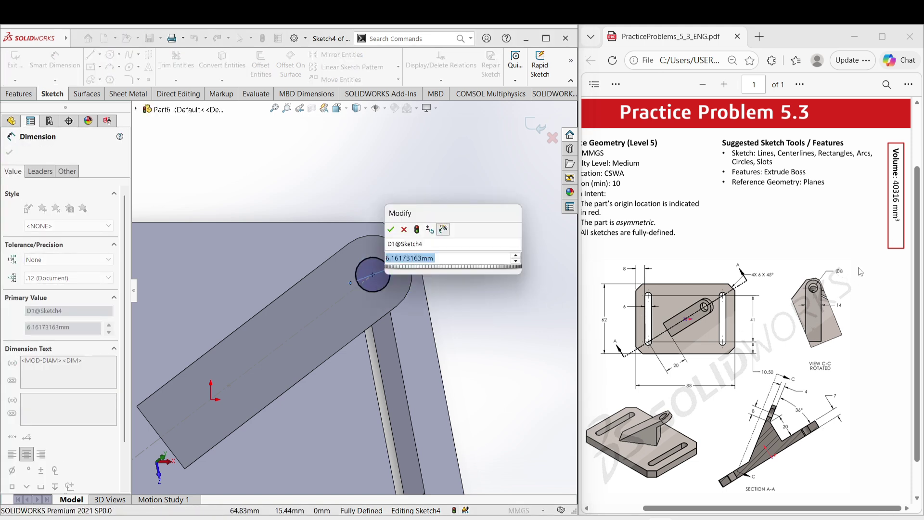
type("8")
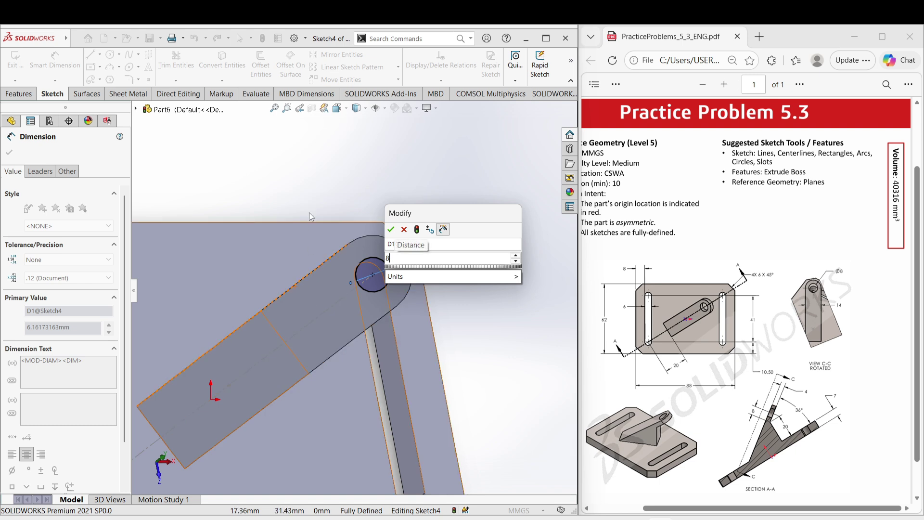
left_click(391, 230)
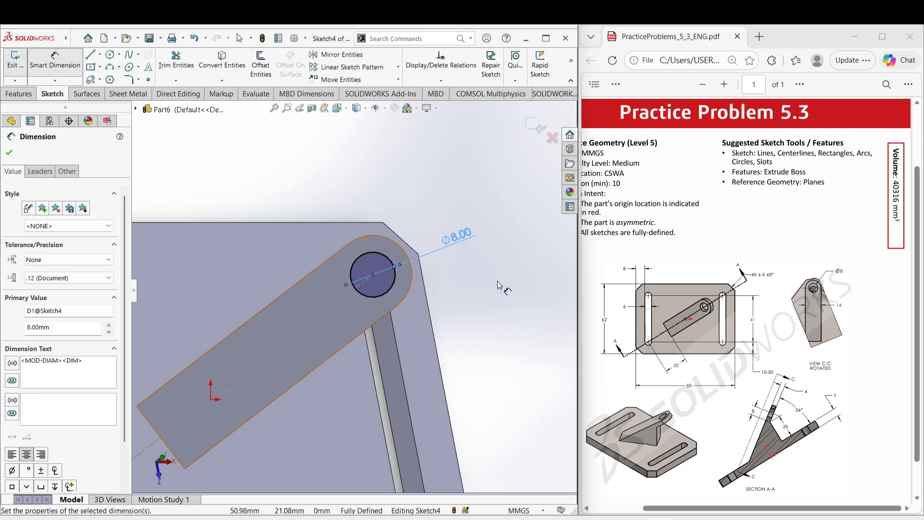
right_click(498, 295)
left_click(533, 323)
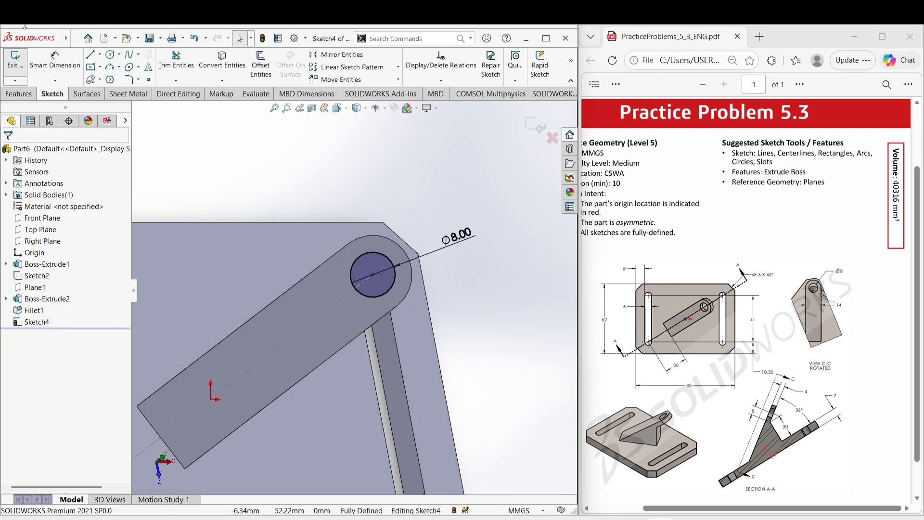
Cut-extrude the circle through the support's rounded end with a Blind depth of 14 mm
left_click(14, 94)
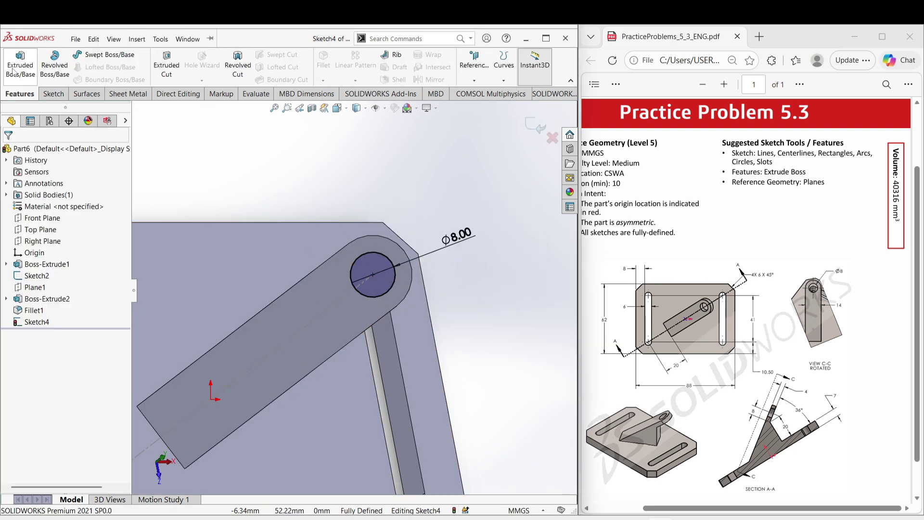
left_click(167, 66)
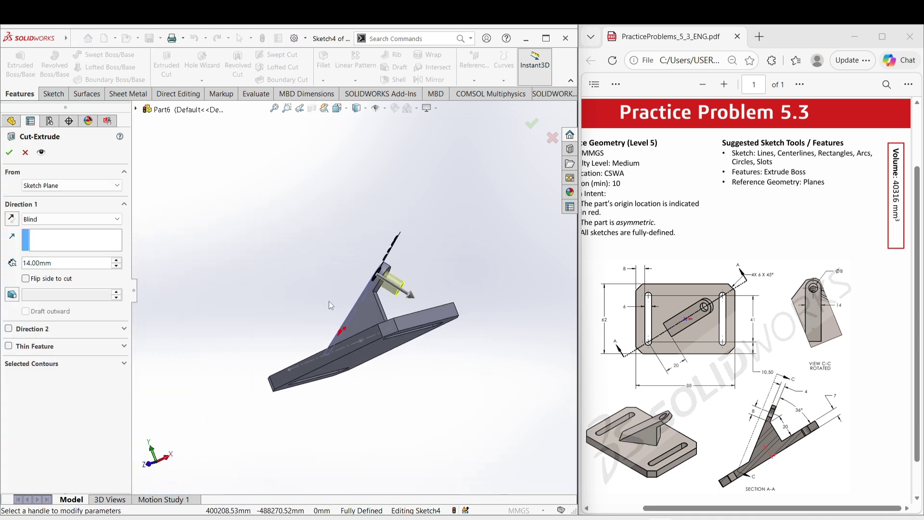
left_click(8, 152)
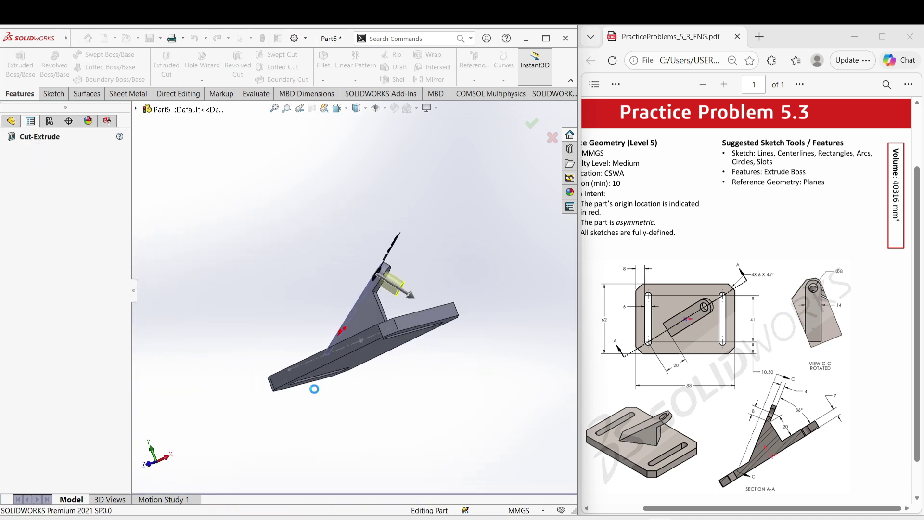
Hide the sketch containing the diagonal construction line between the plate's slots
middle_click_drag(365, 385, 318, 364)
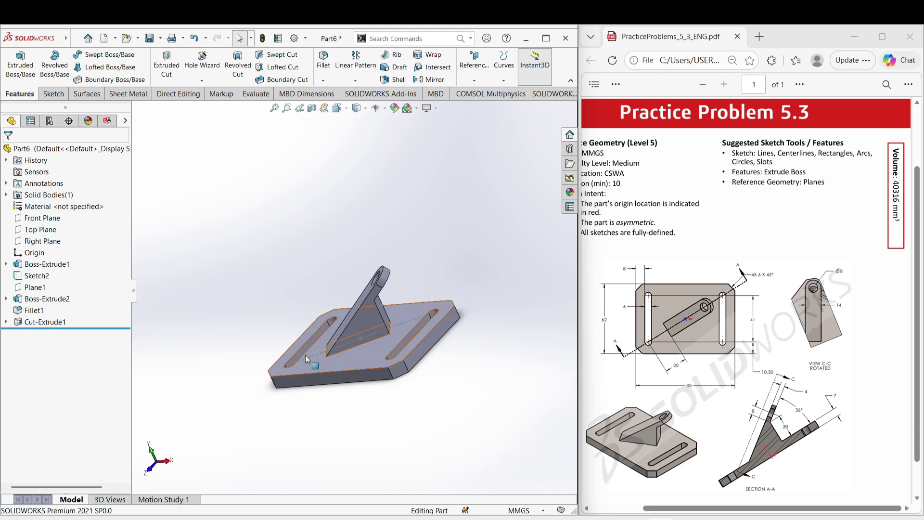
left_click(308, 356)
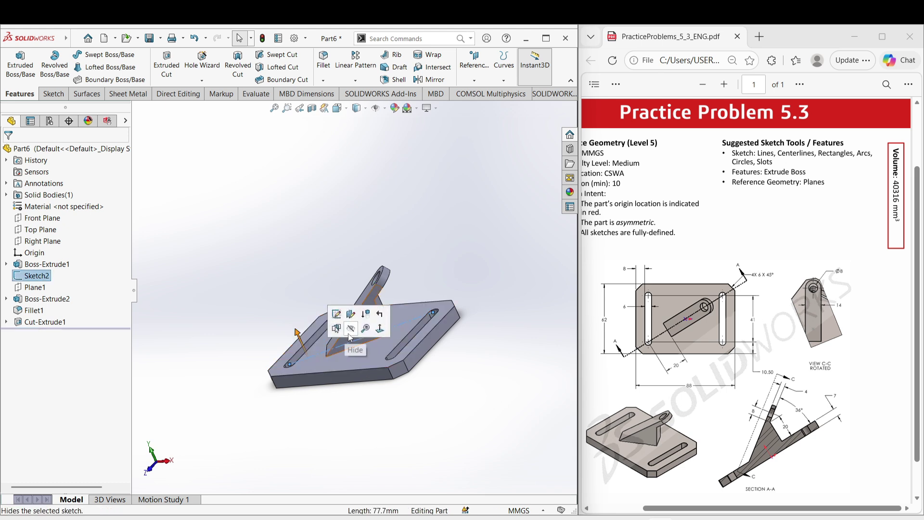
mouse_move(347, 385)
middle_mouse_down()
mouse_move(383, 409)
mouse_move(392, 438)
middle_mouse_up()
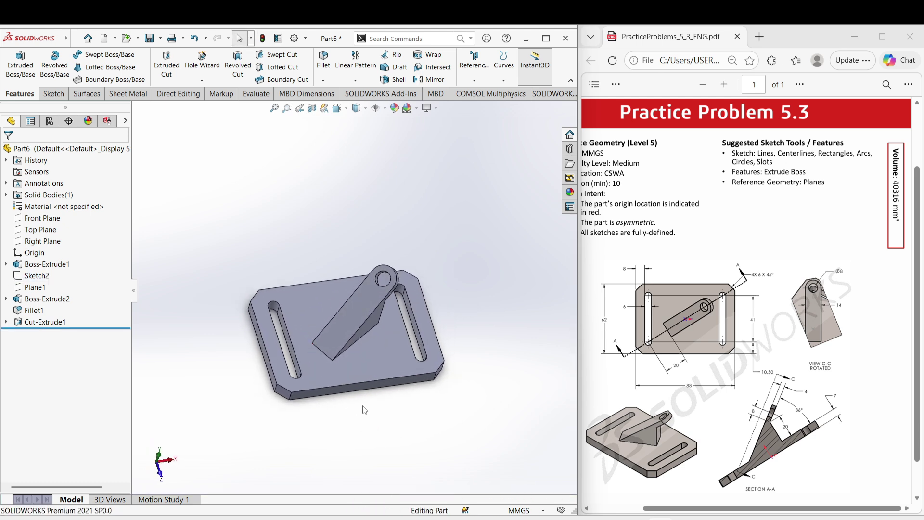
Evaluate the part's mass properties and compare its volume with the volume specified on the Practice Problem 5.3 drawing
middle_click_drag(364, 410, 377, 440)
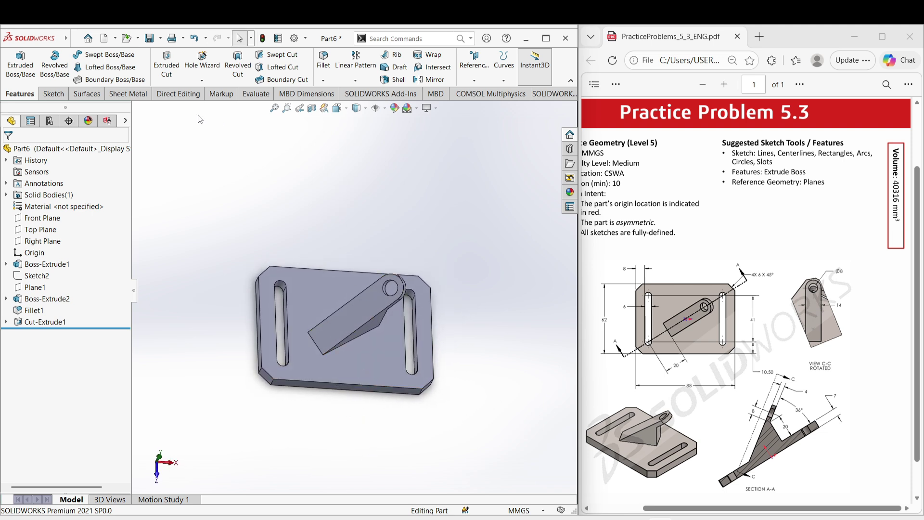
middle_click_drag(274, 253, 299, 295)
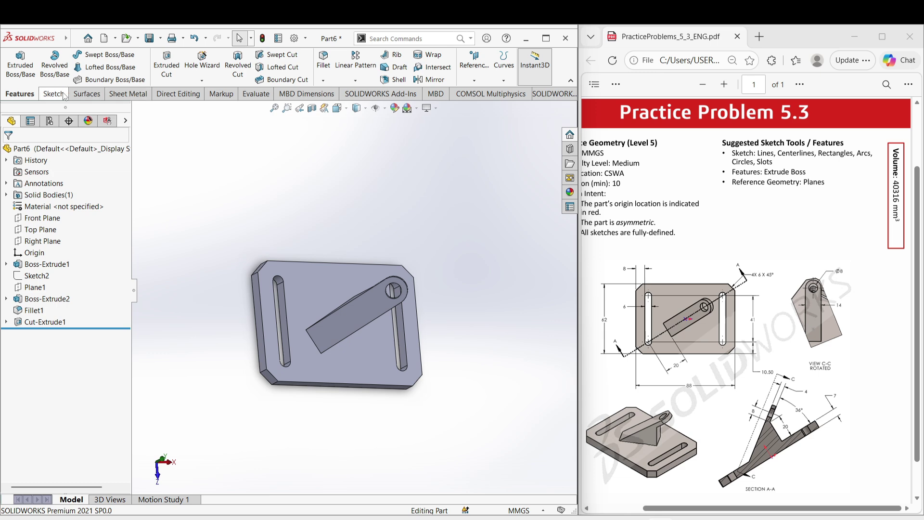
left_click(245, 96)
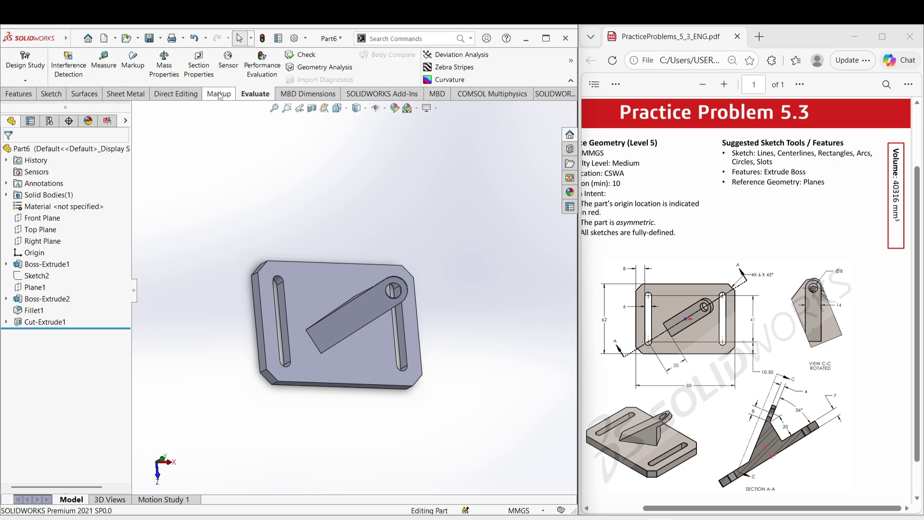
left_click(164, 65)
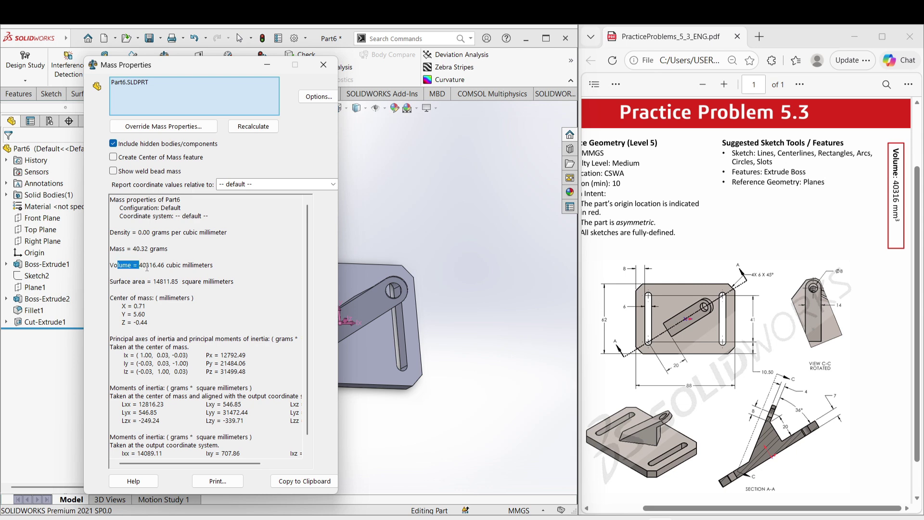
left_click_drag(147, 268, 188, 271)
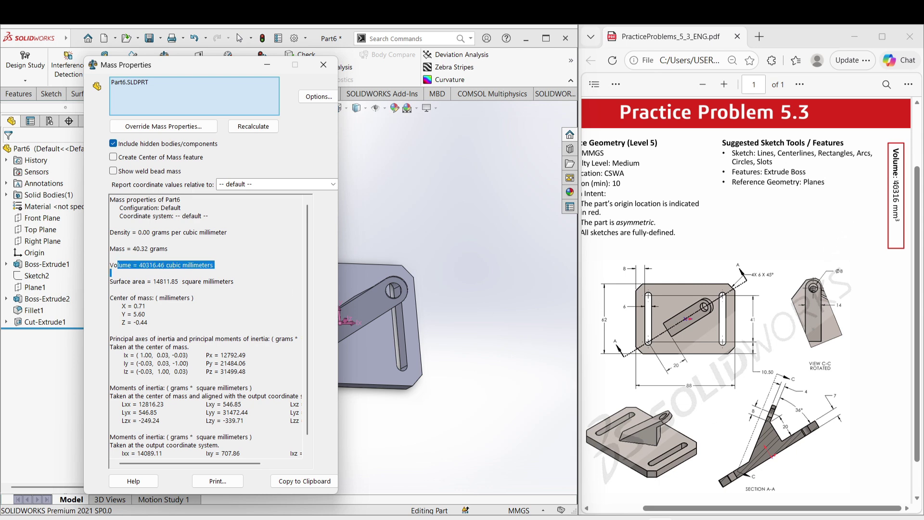
left_click(896, 155)
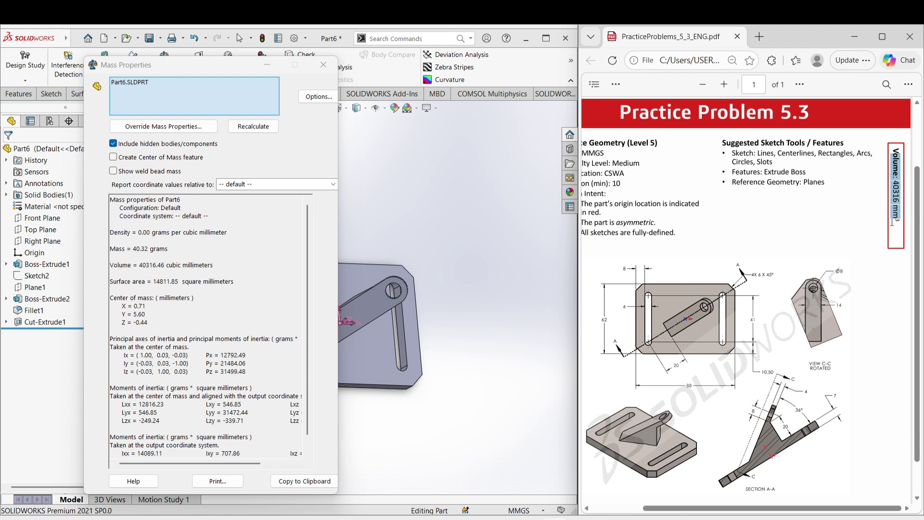
left_click_drag(893, 224, 885, 236)
left_click(898, 282)
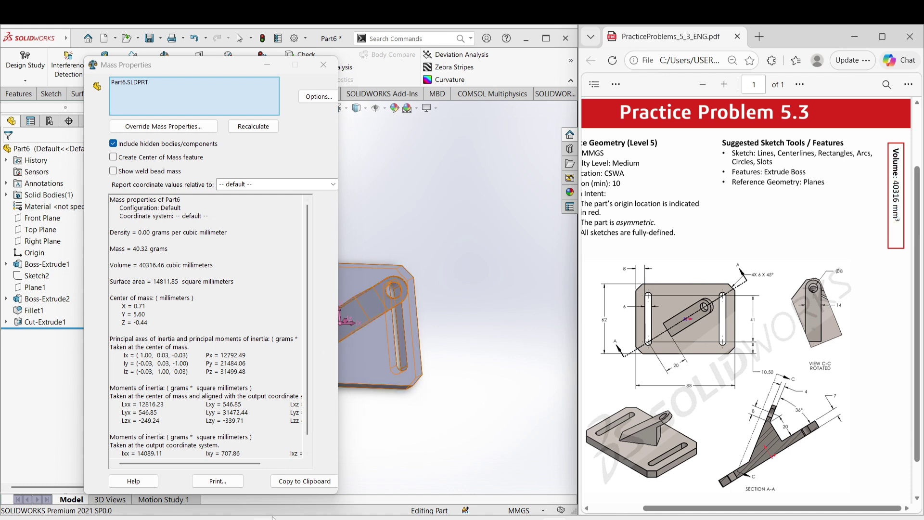
left_click(324, 64)
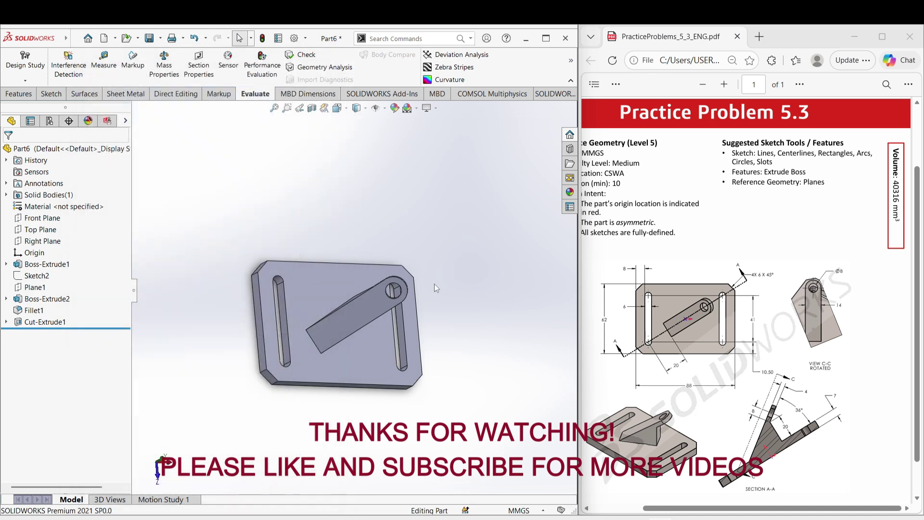
Show the finished part in the isometric view with the whole plate in sight
key("space")
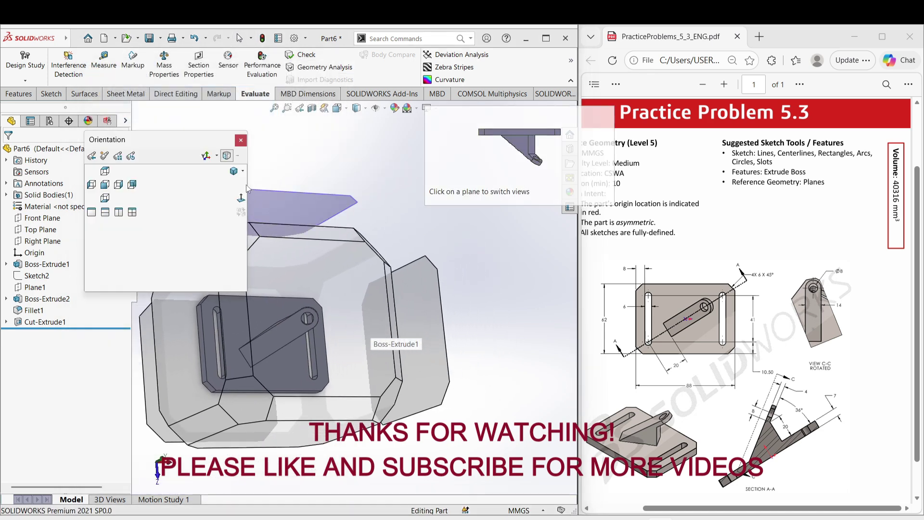
left_click(234, 172)
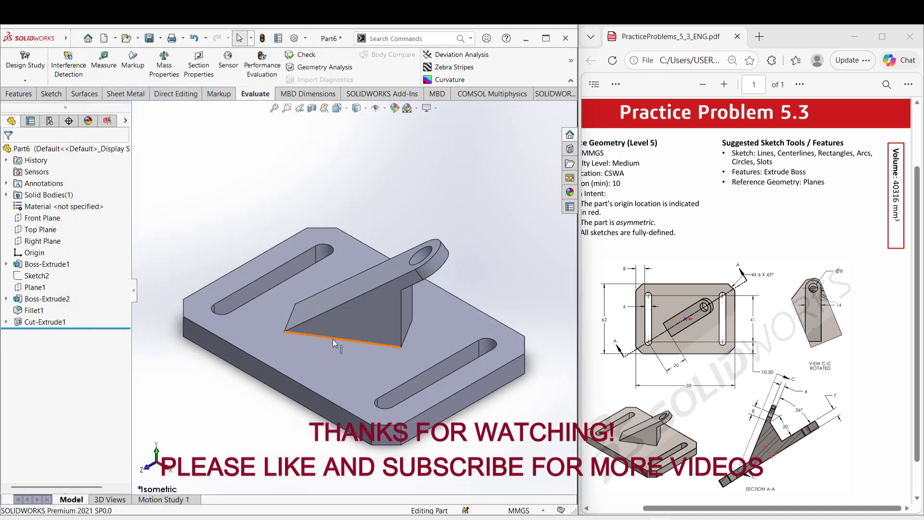
scroll(333, 342, "up", 2)
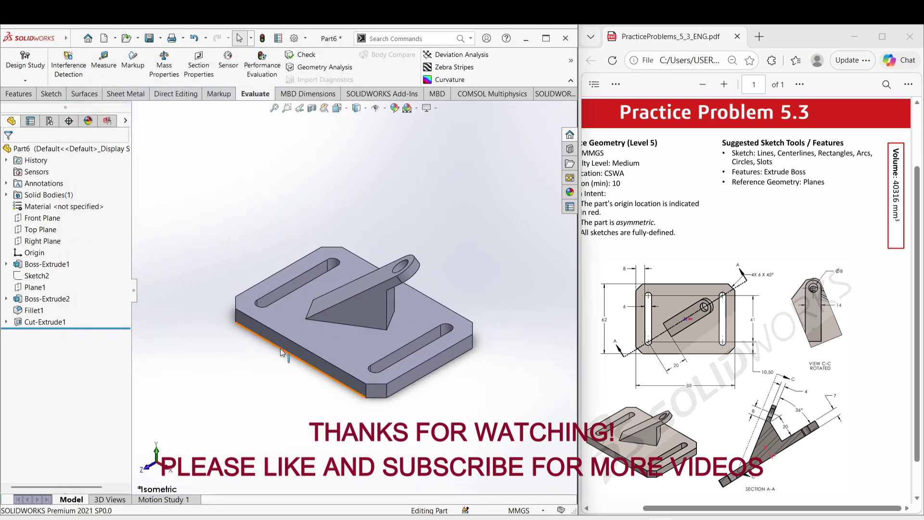